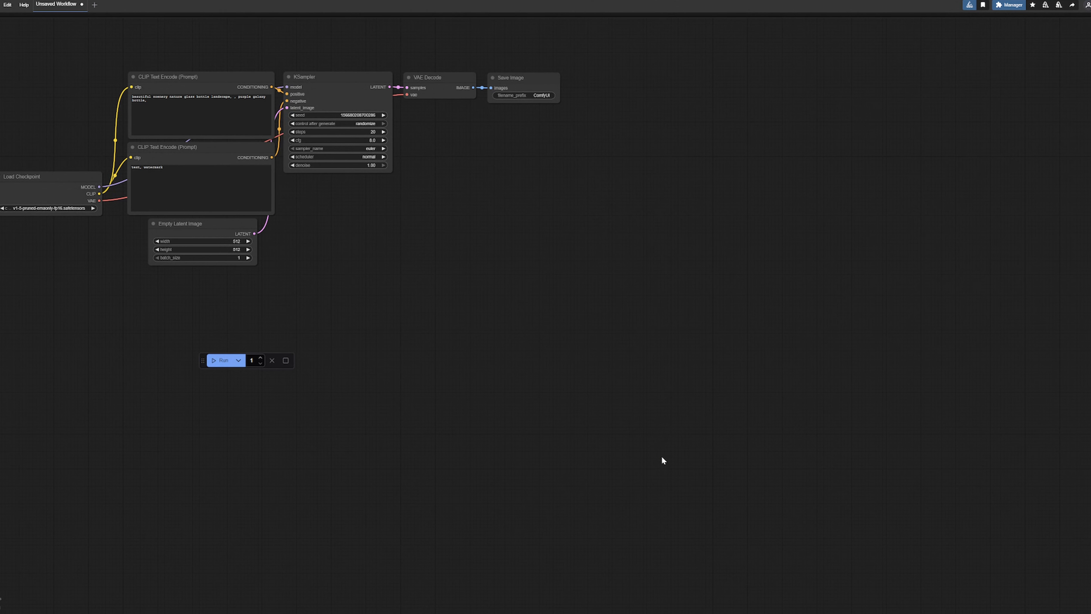
Move the Load Checkpoint node up so it sits level with the upper CLIP Text Encode (Prompt) node
scroll(361, 300, up, 5)
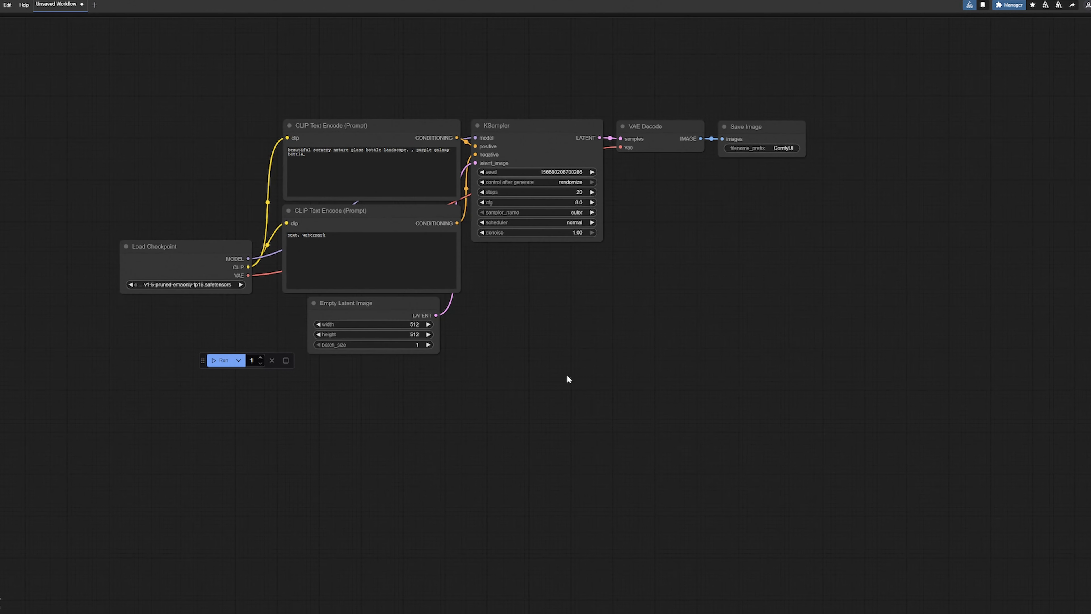
drag(565, 371, 605, 366)
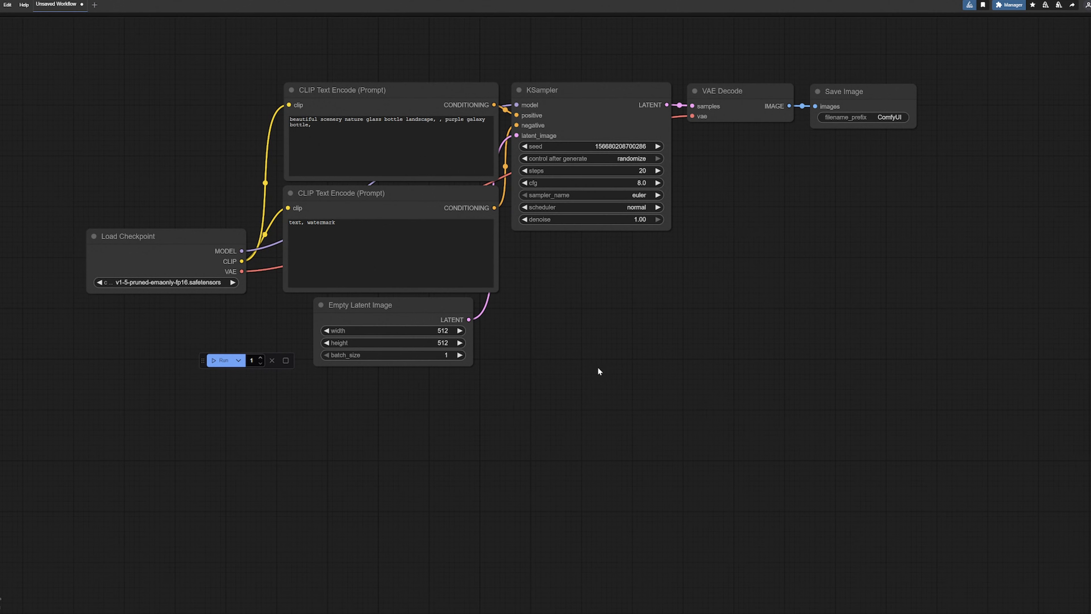
scroll(595, 359, up, 3)
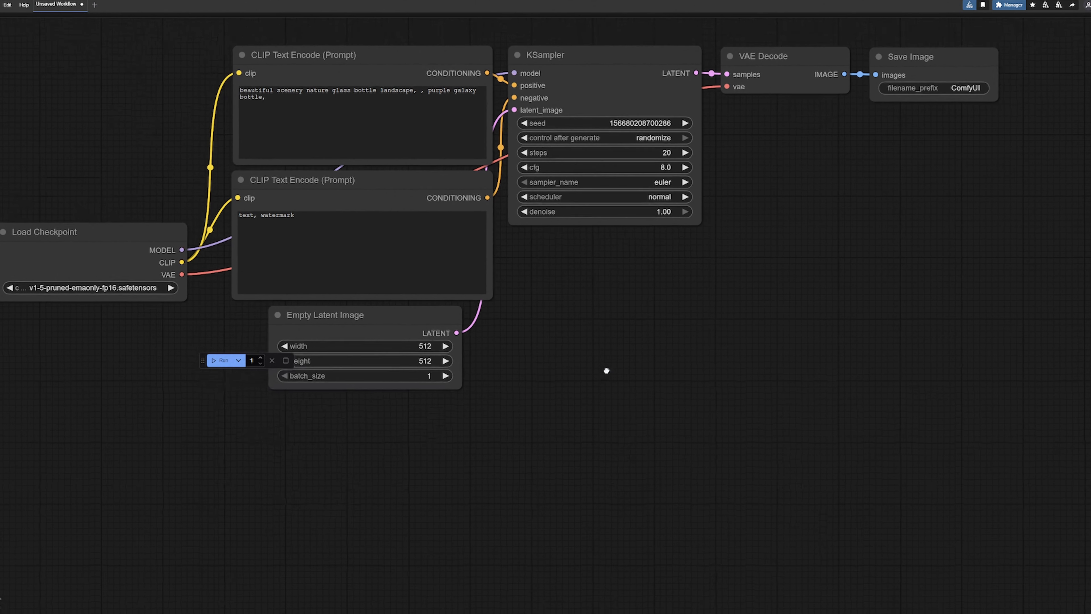
drag(606, 371, 638, 404)
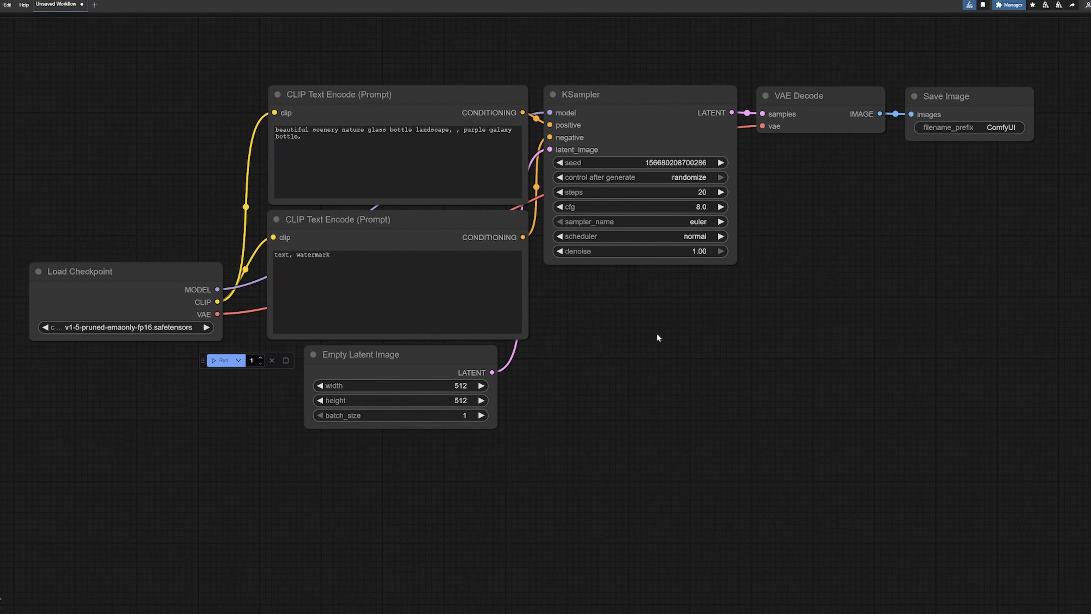
drag(183, 267, 165, 92)
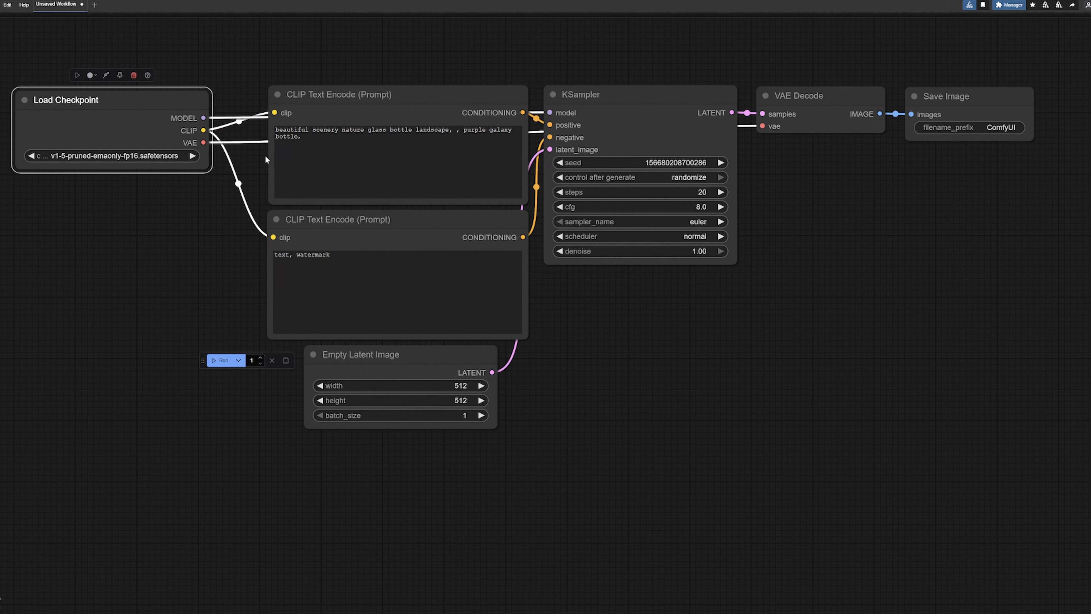
click(627, 346)
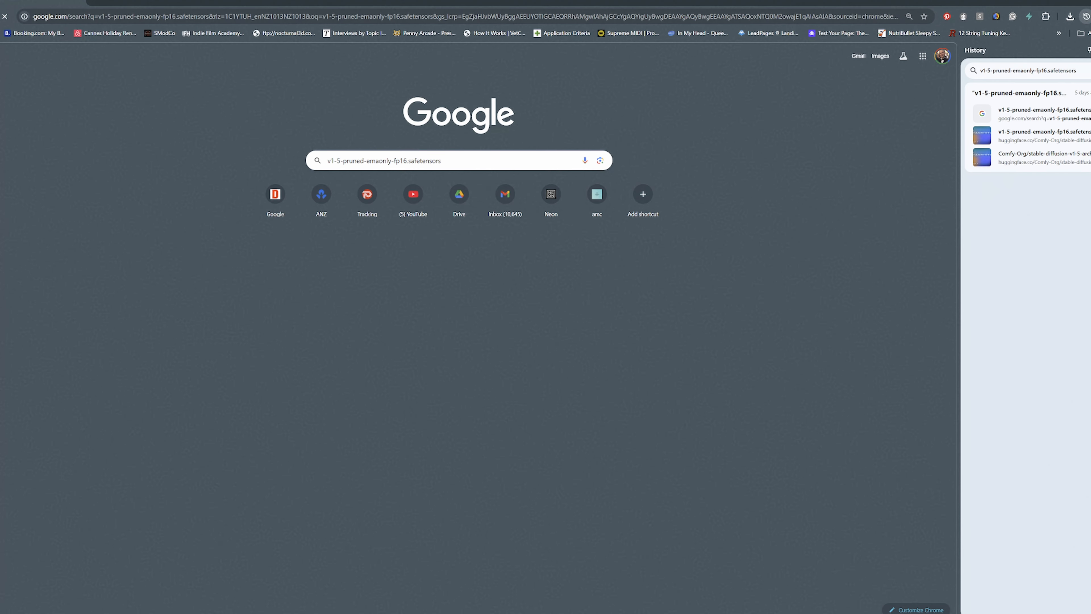
In the web browser, find v1-5-pruned-emaonly-fp16.safetensors via Google and download it from Comfy-Org's stable-diffusion-v1-5-archive files on Hugging Face
key(Return)
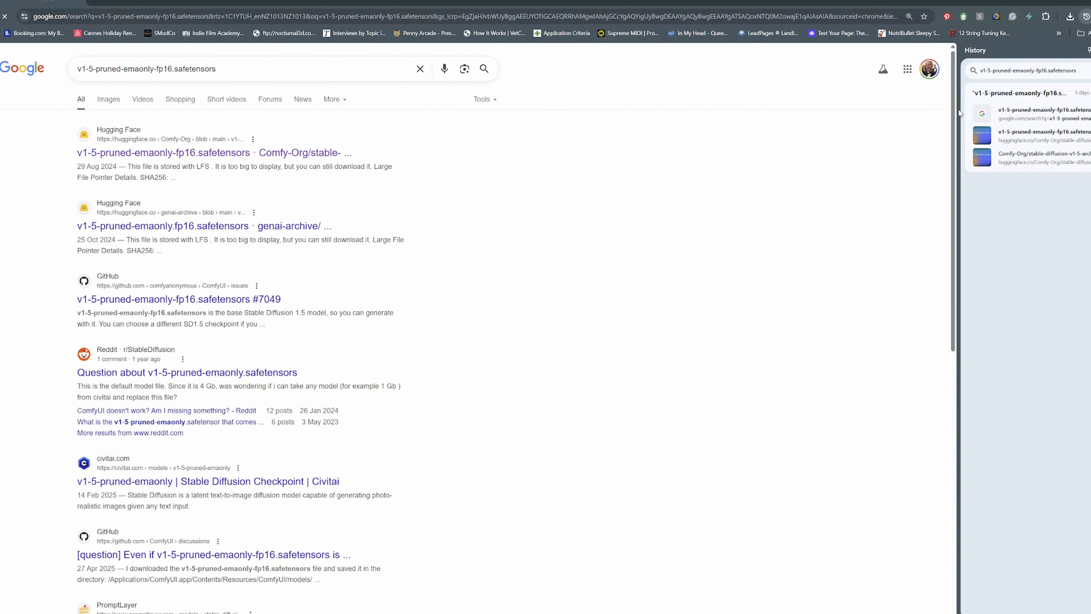
click(137, 153)
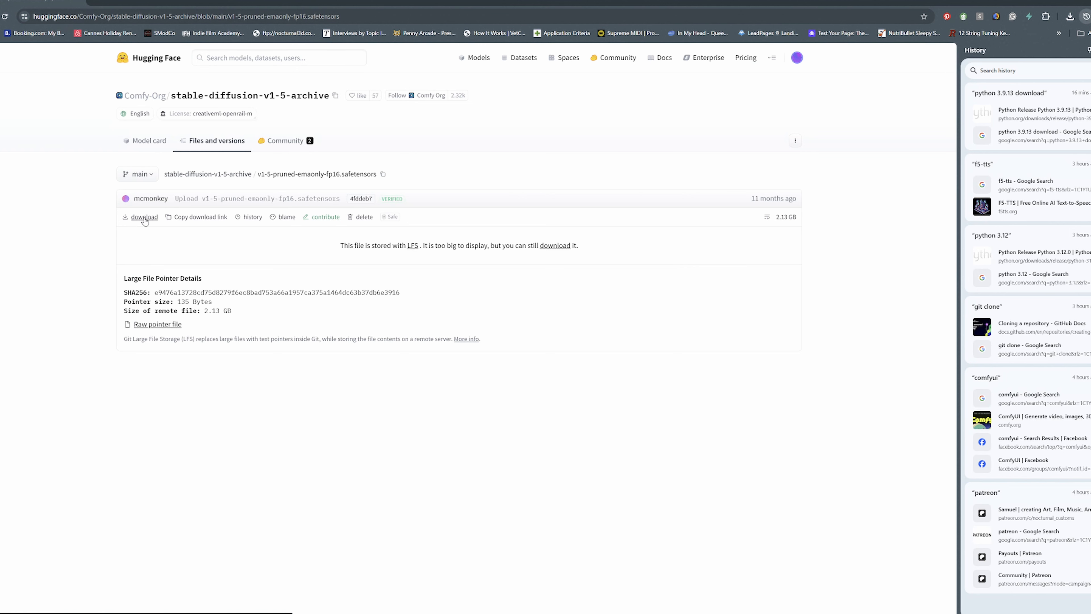
click(214, 142)
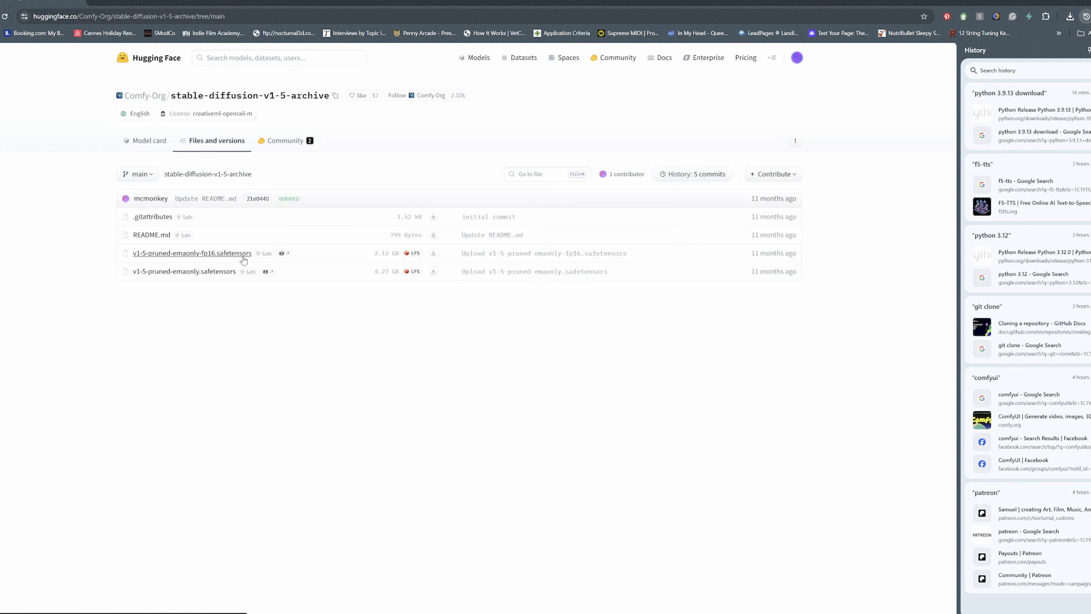
click(433, 254)
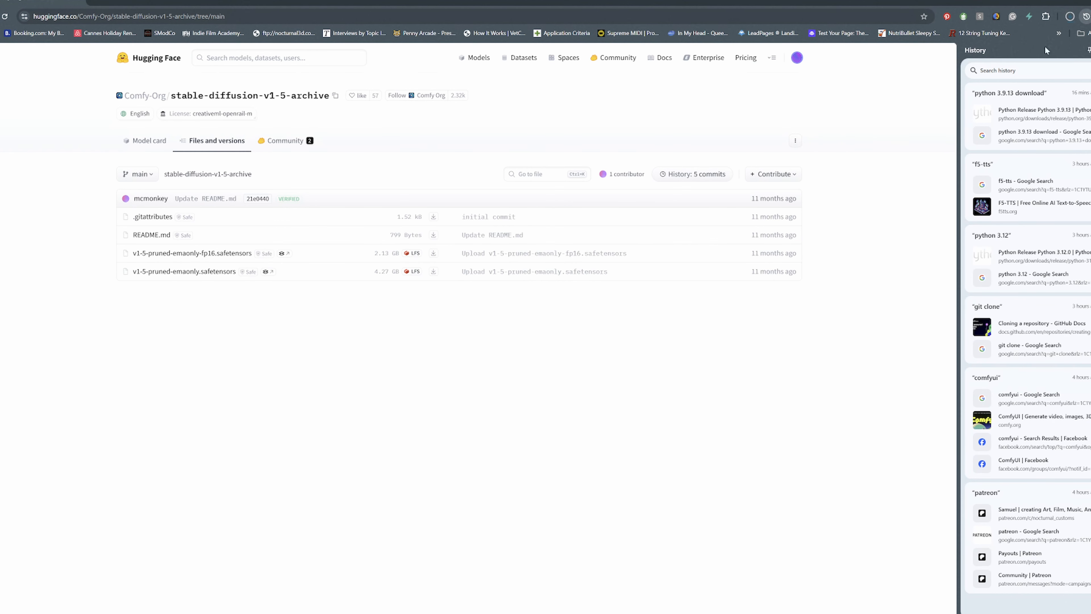
Check the download's progress and open the ComfyUI > models > checkpoints folder on New Volume (D:) in File Explorer
click(1070, 17)
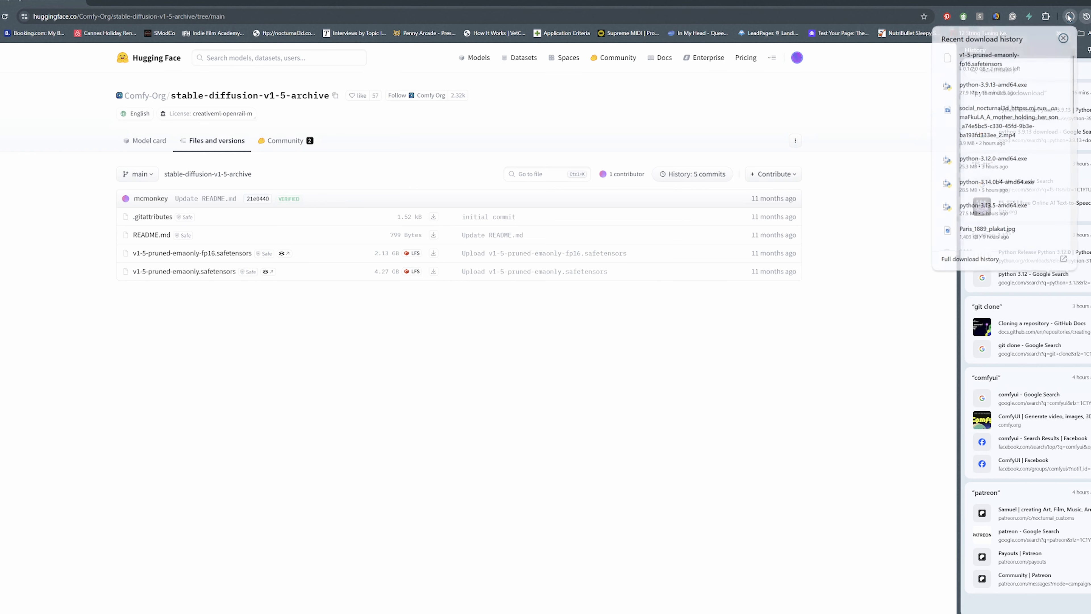
click(980, 64)
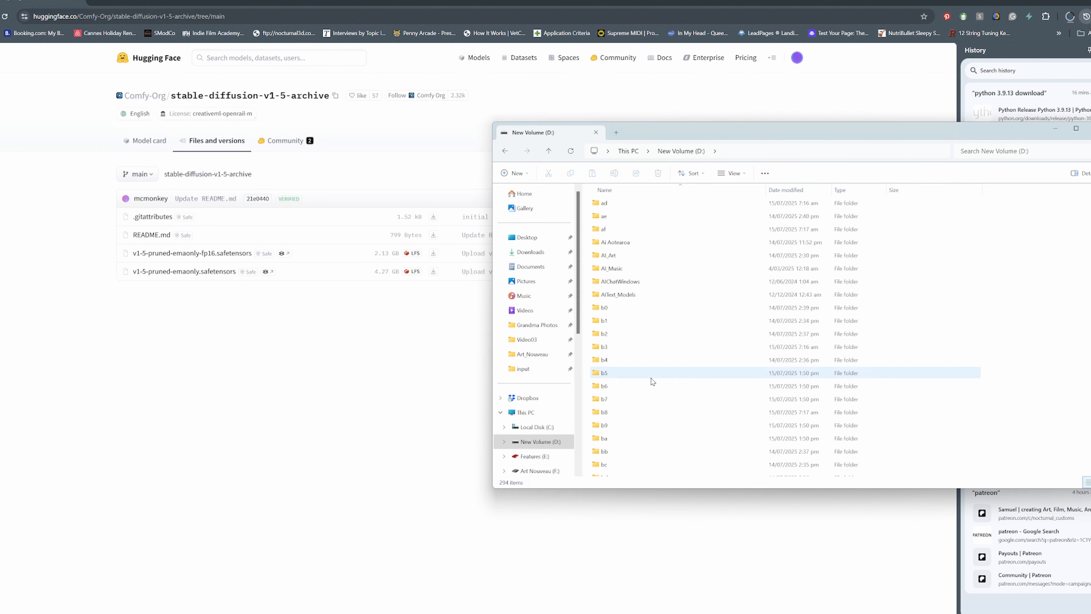
scroll(649, 382, down, 2)
double_click(612, 352)
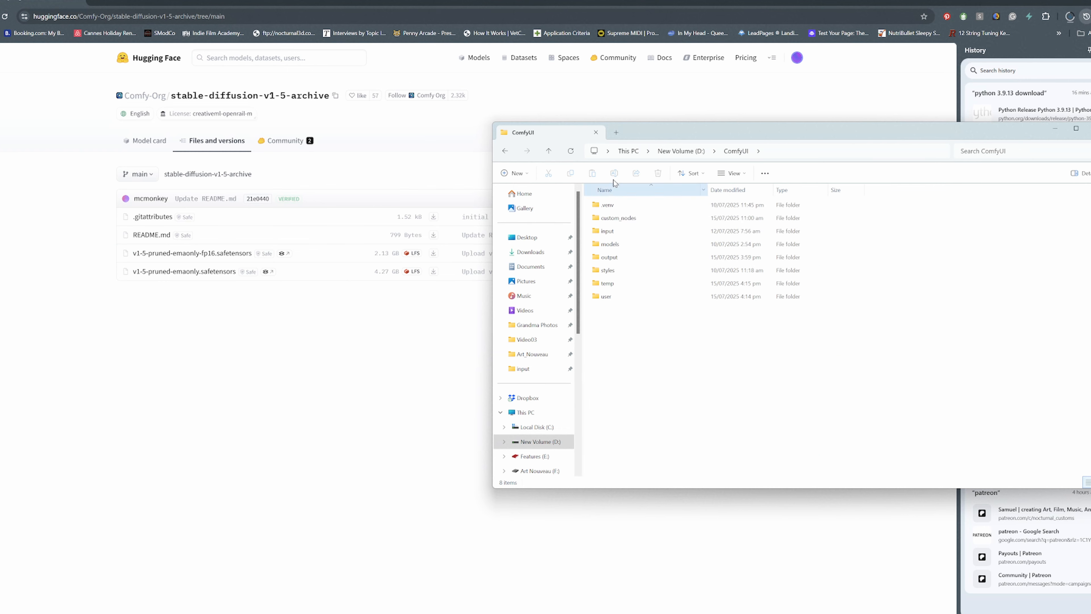
double_click(610, 244)
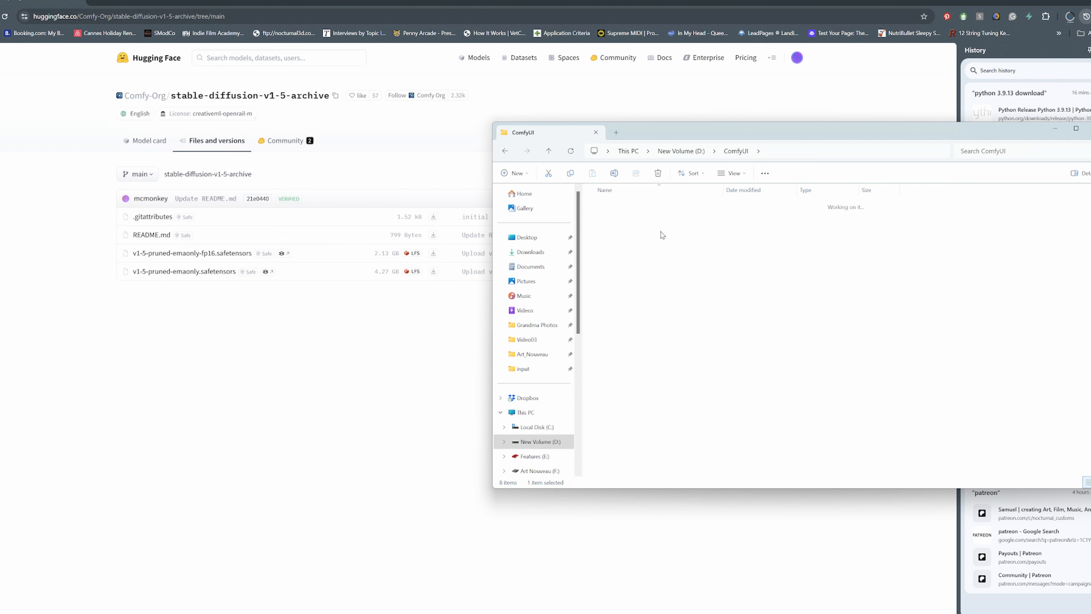
double_click(683, 258)
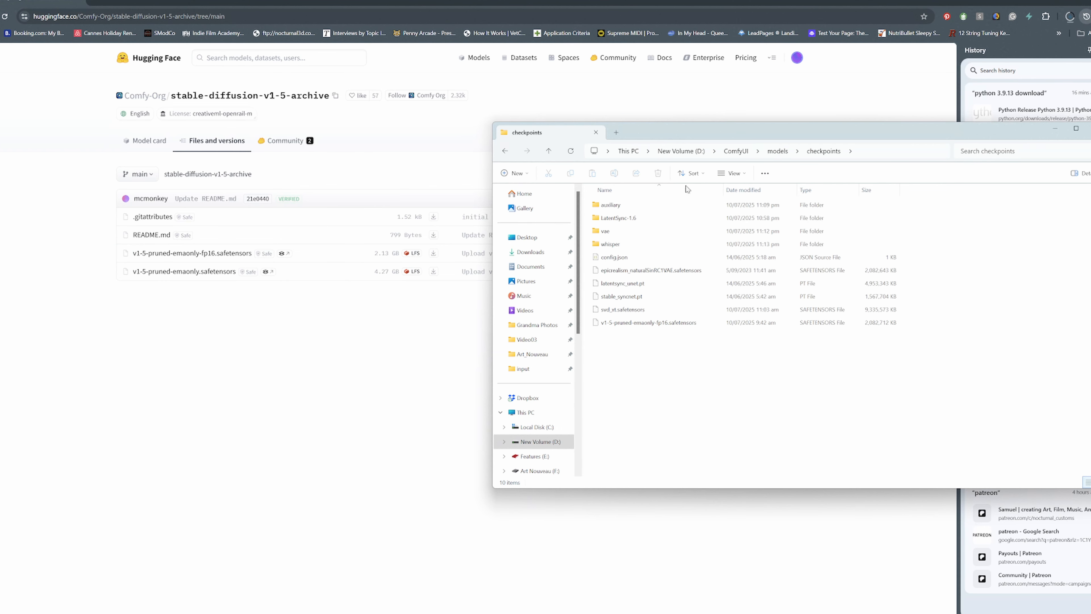
drag(680, 137, 620, 141)
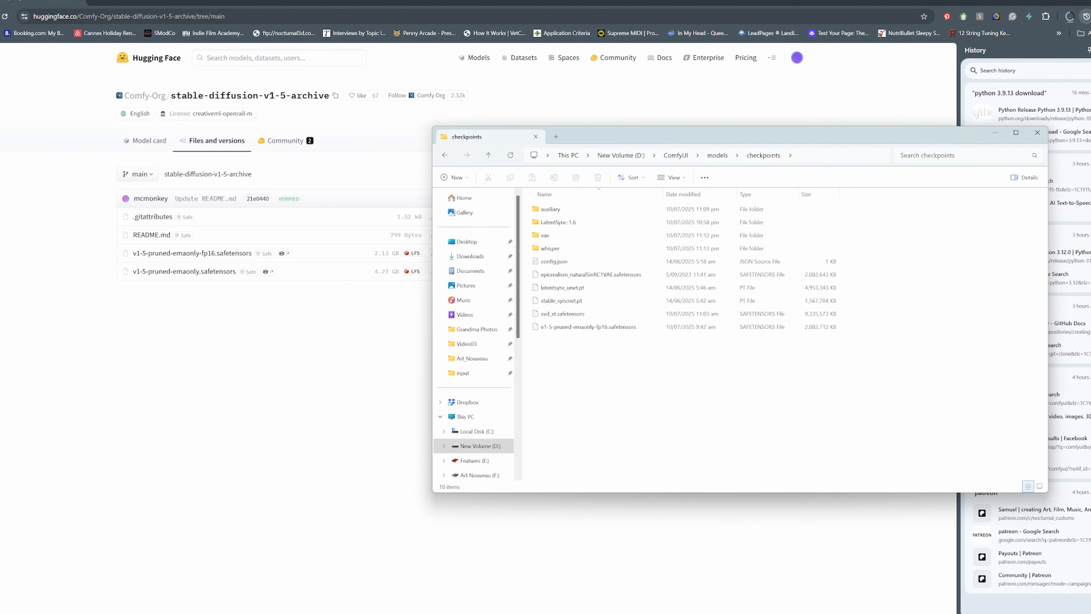
Recheck the model download, then locate v1-5-pruned-emaonly-fp16.safetensors in the checkpoints folder
click(1070, 17)
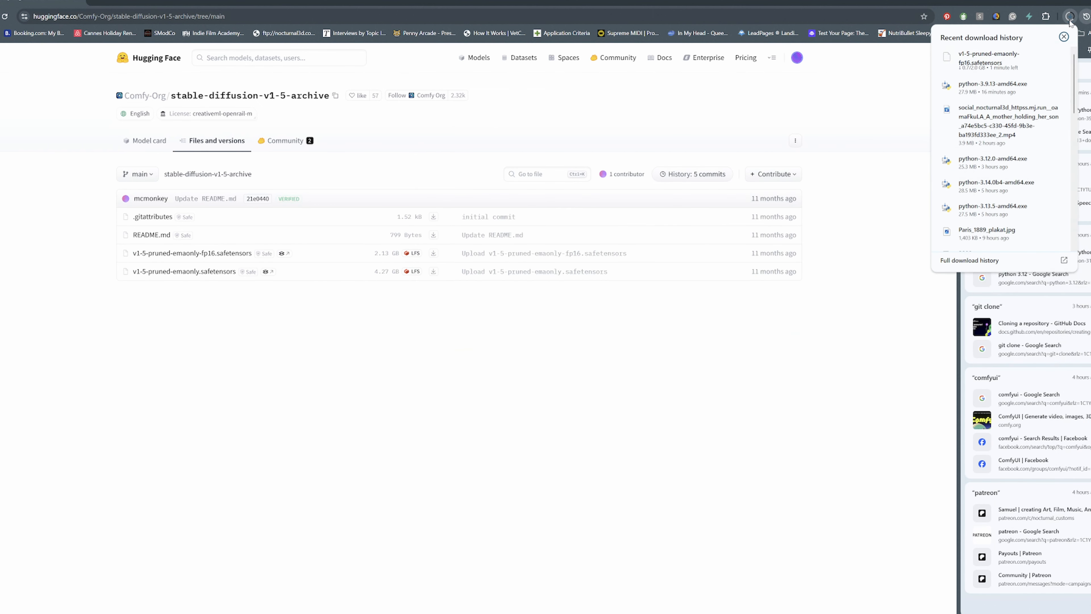
click(1064, 37)
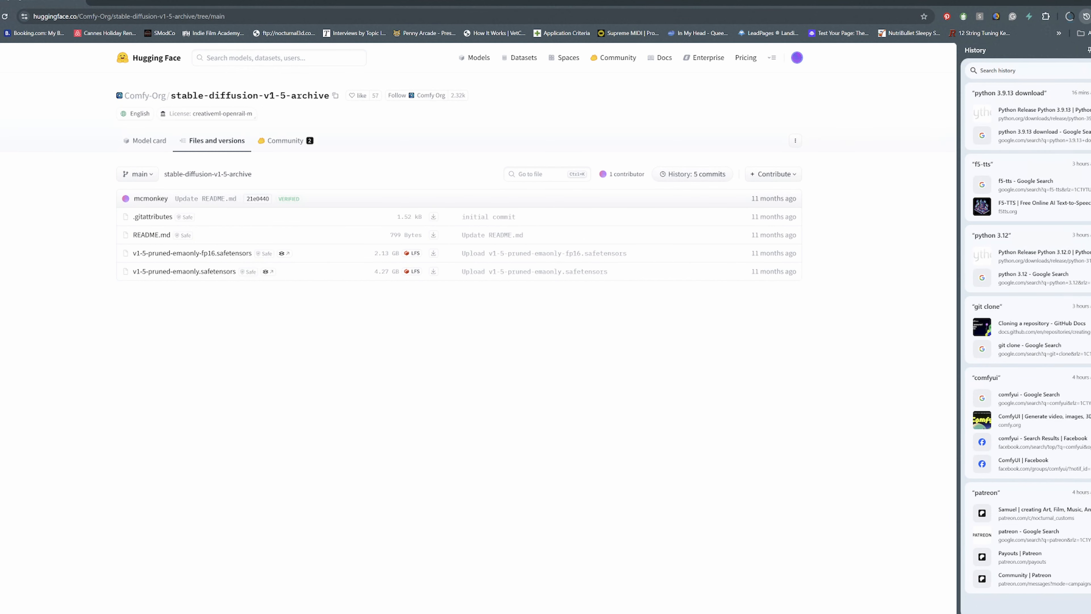
mouse_move(486, 613)
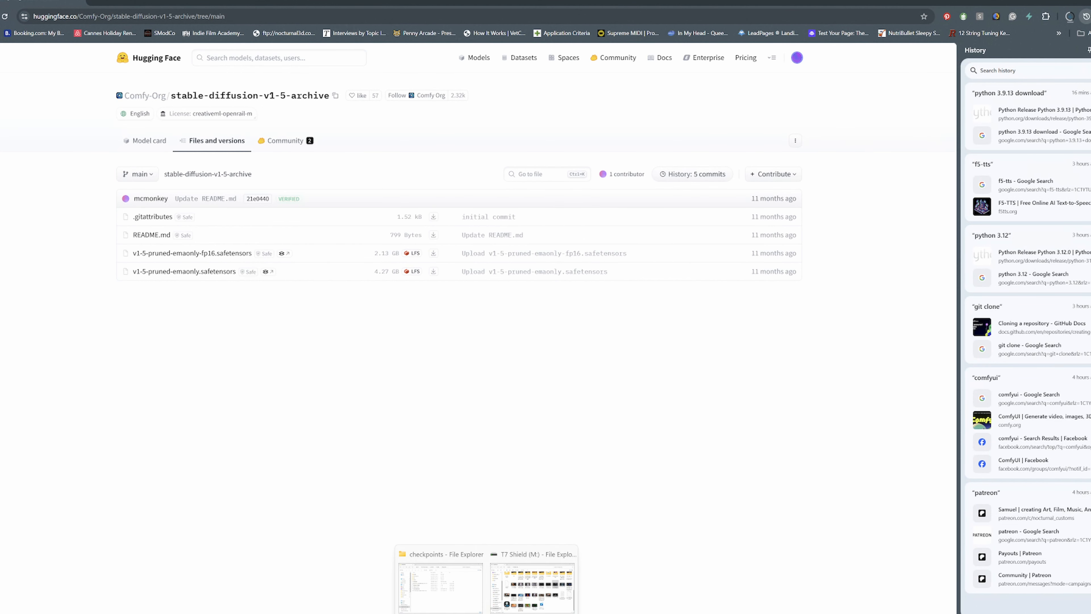
click(446, 555)
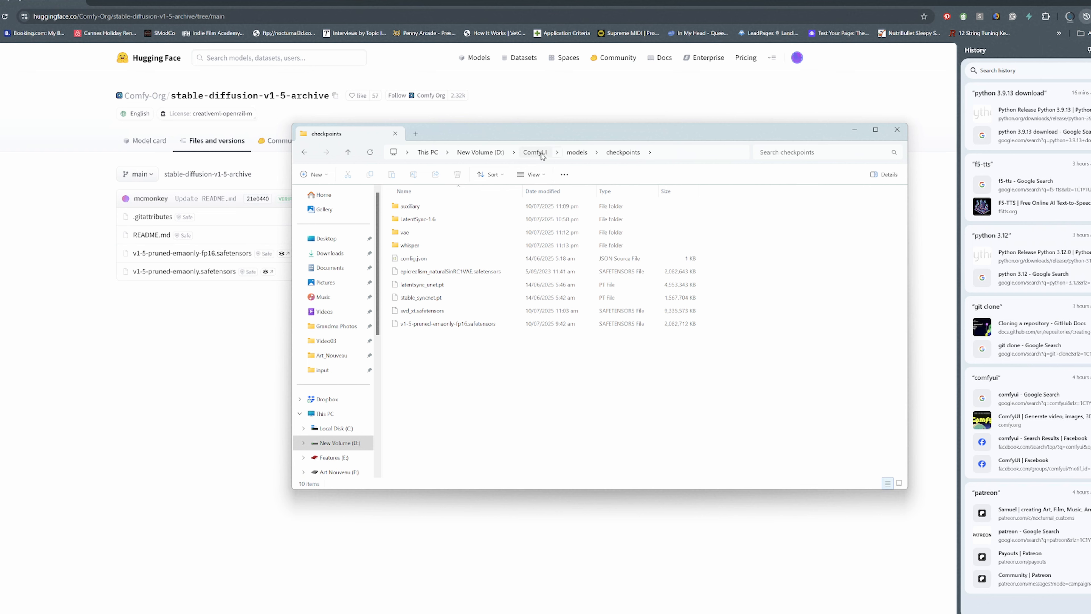
click(475, 327)
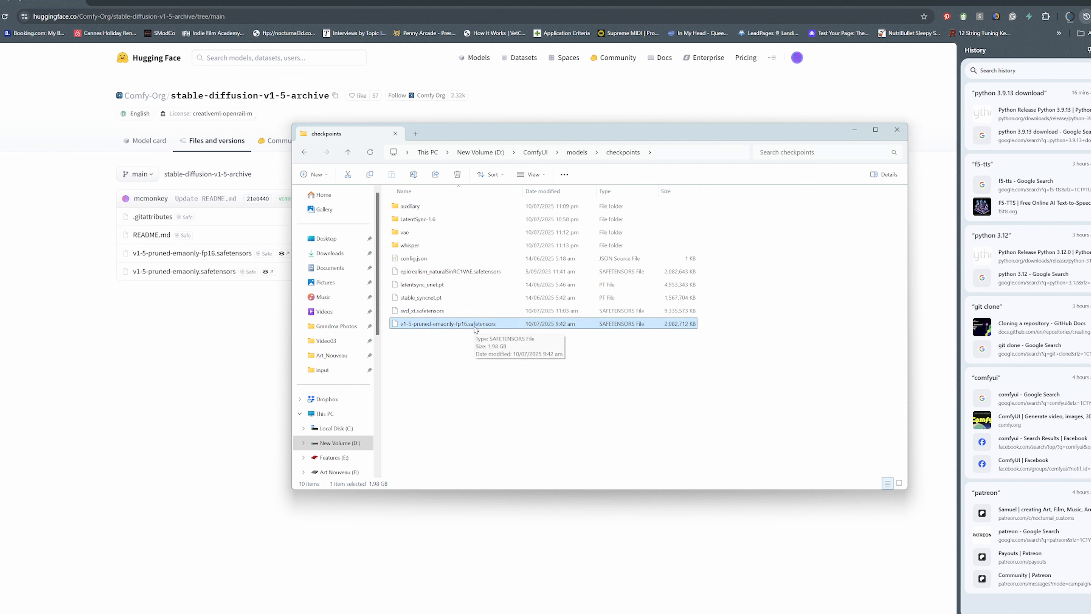
click(438, 371)
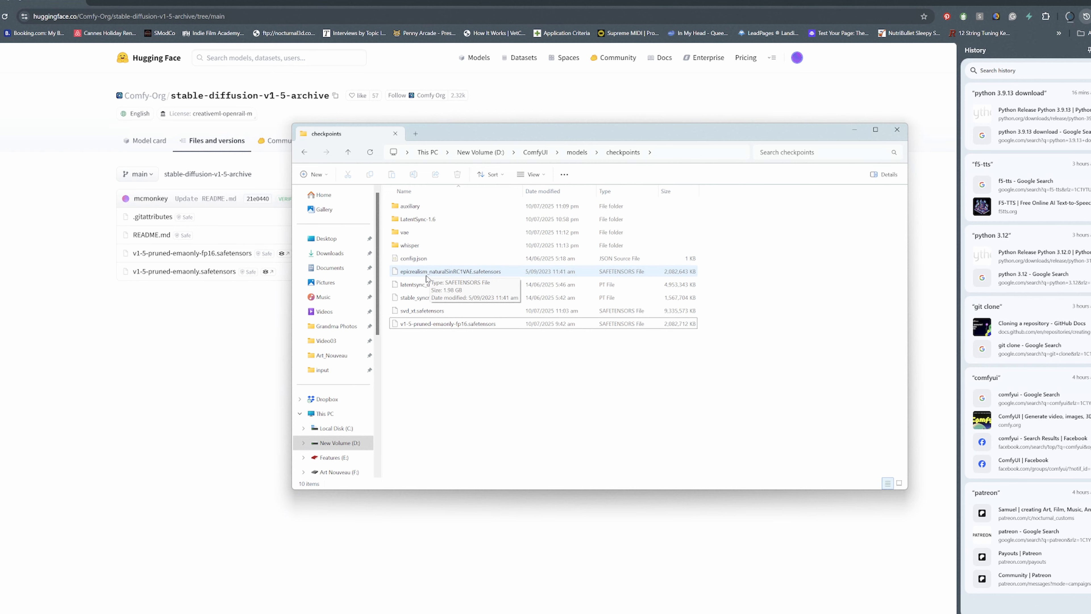
Locate epicrealism_naturalSinRC1VAE.safetensors in the checkpoints folder and view the epicrealism repository's file list on Hugging Face
click(415, 274)
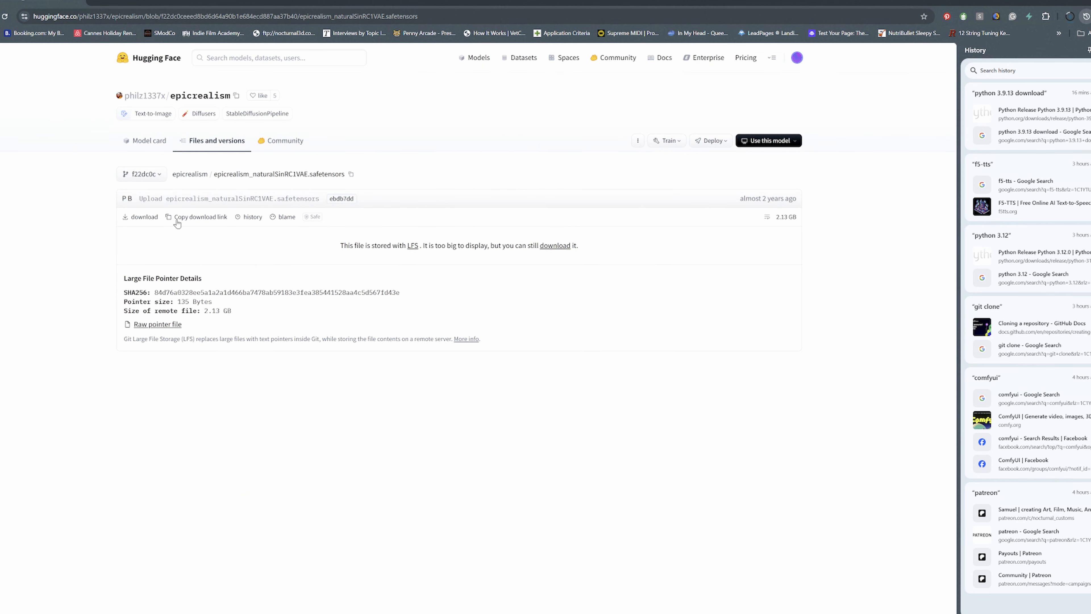
click(208, 143)
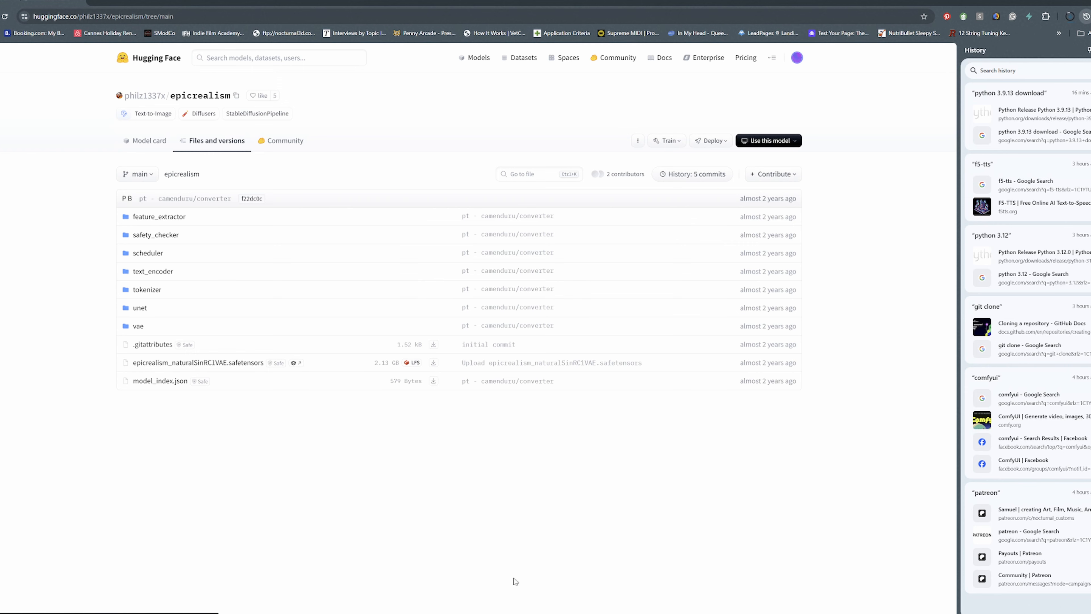
mouse_move(518, 567)
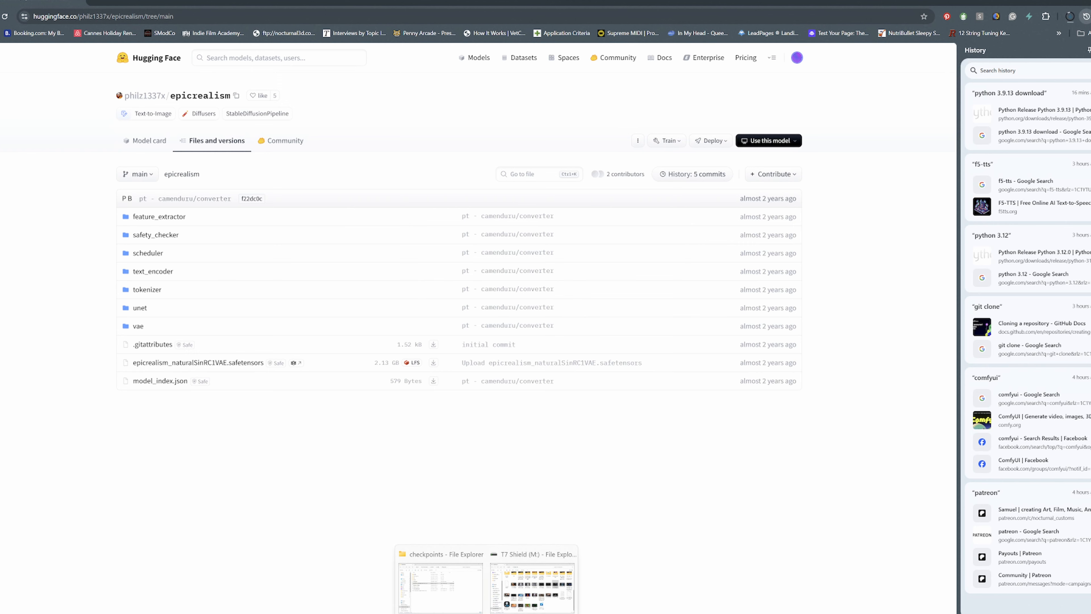
click(449, 550)
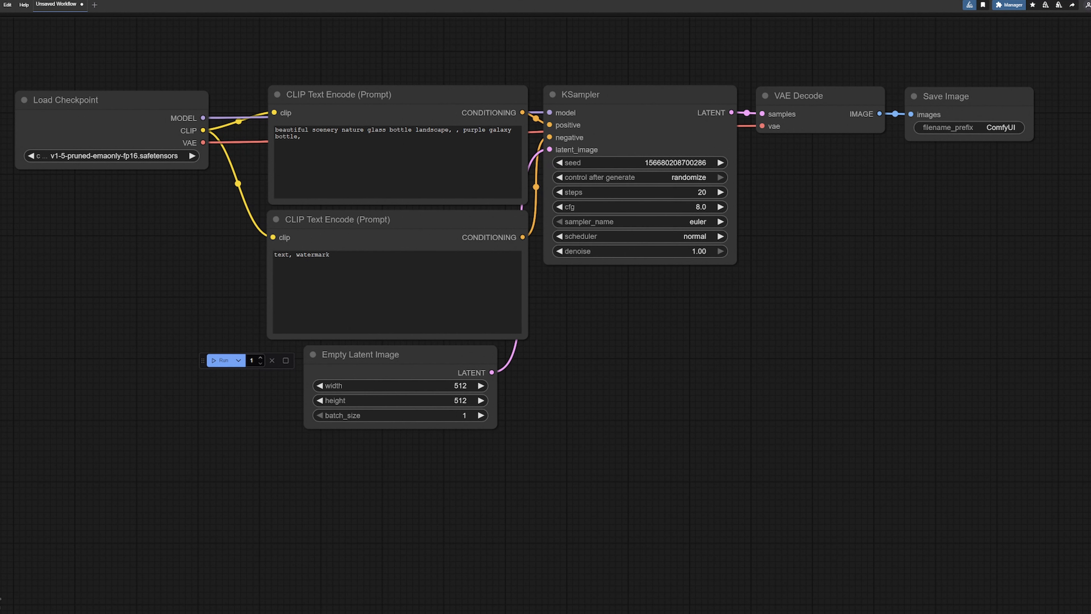
In ComfyUI, set the colour of the lower CLIP Text Encode (Prompt) node, the one containing "text, watermark", to red
click(300, 136)
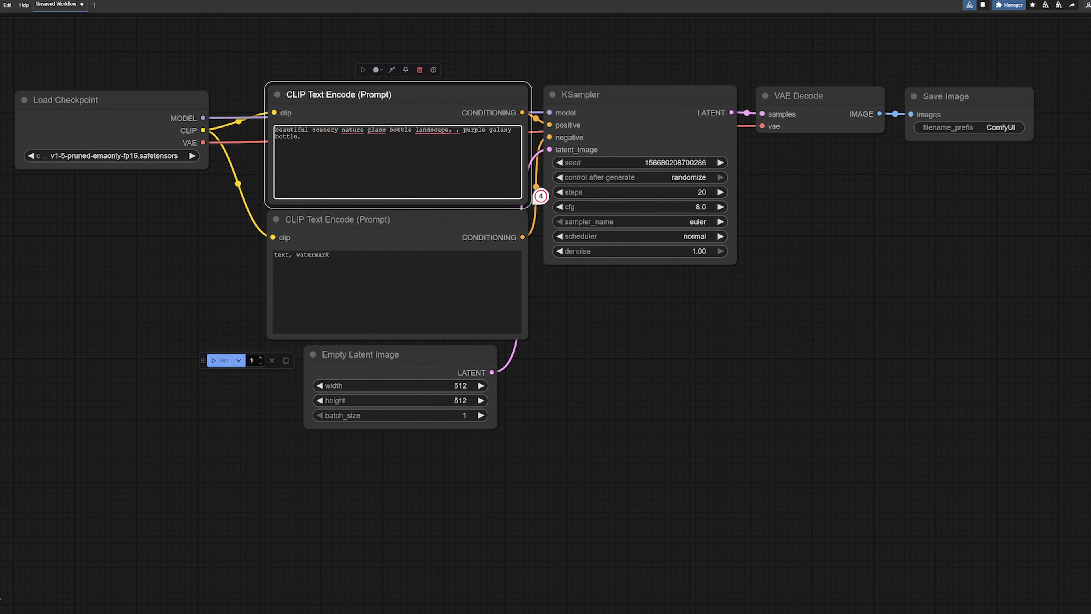
click(329, 254)
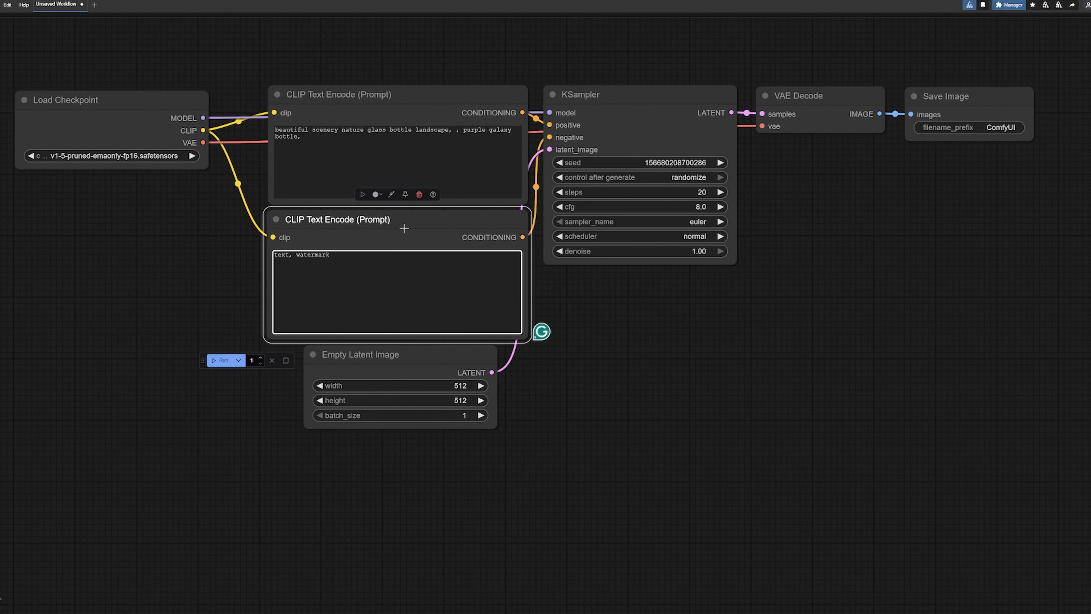
right_click(412, 218)
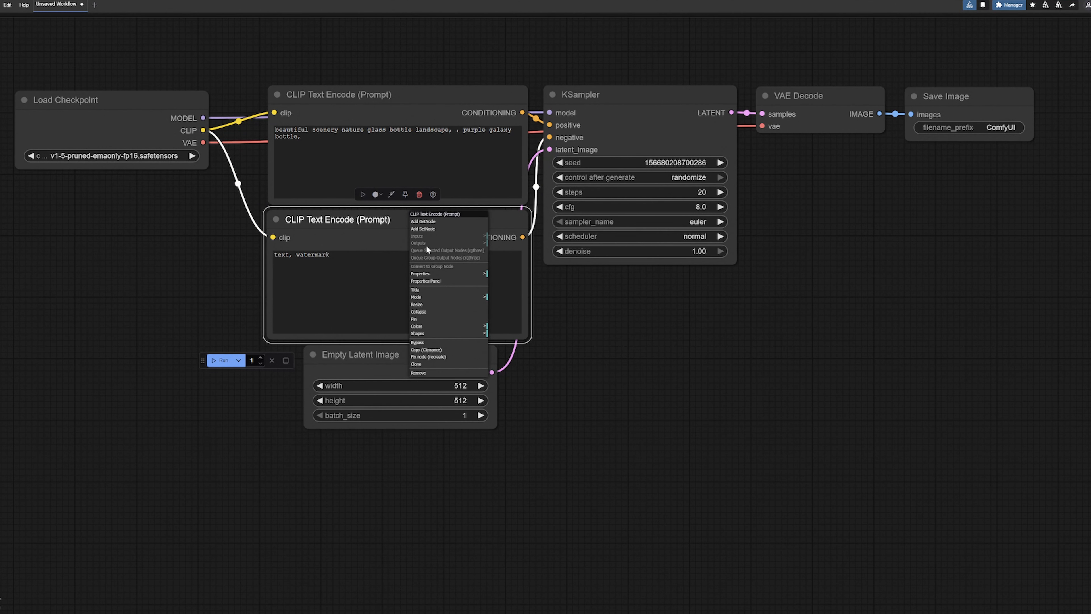
click(419, 326)
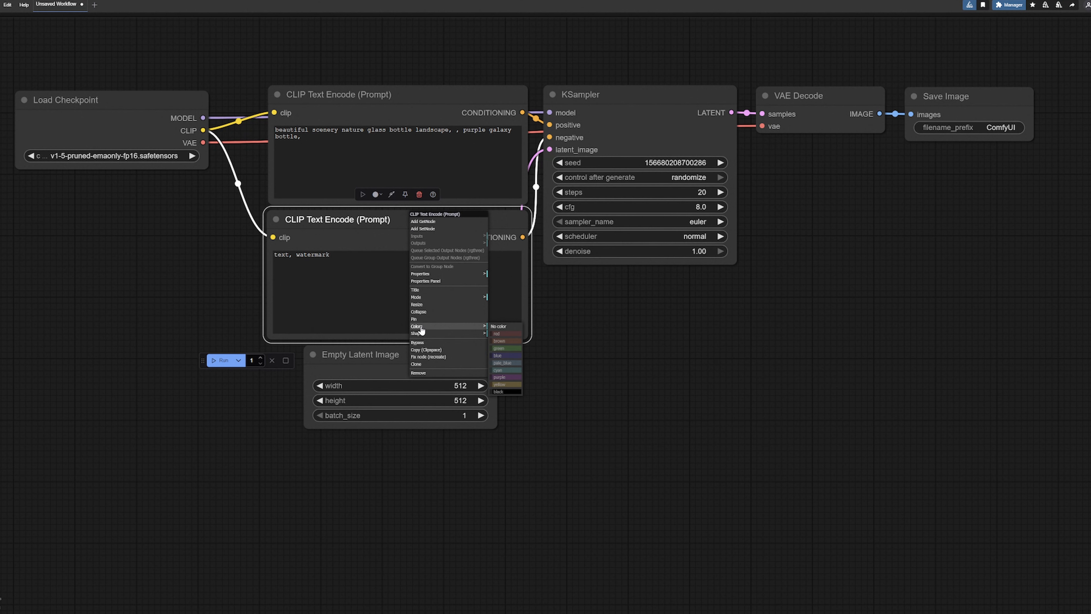
click(501, 334)
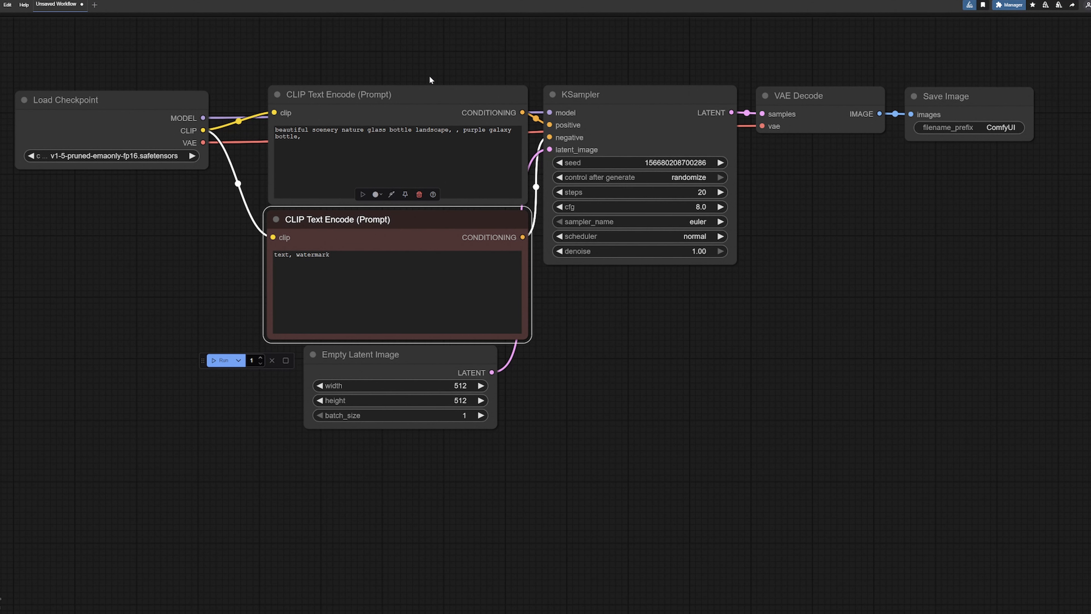
Retitle the red CLIP Text Encode node as "Negative Prompt"
right_click(377, 240)
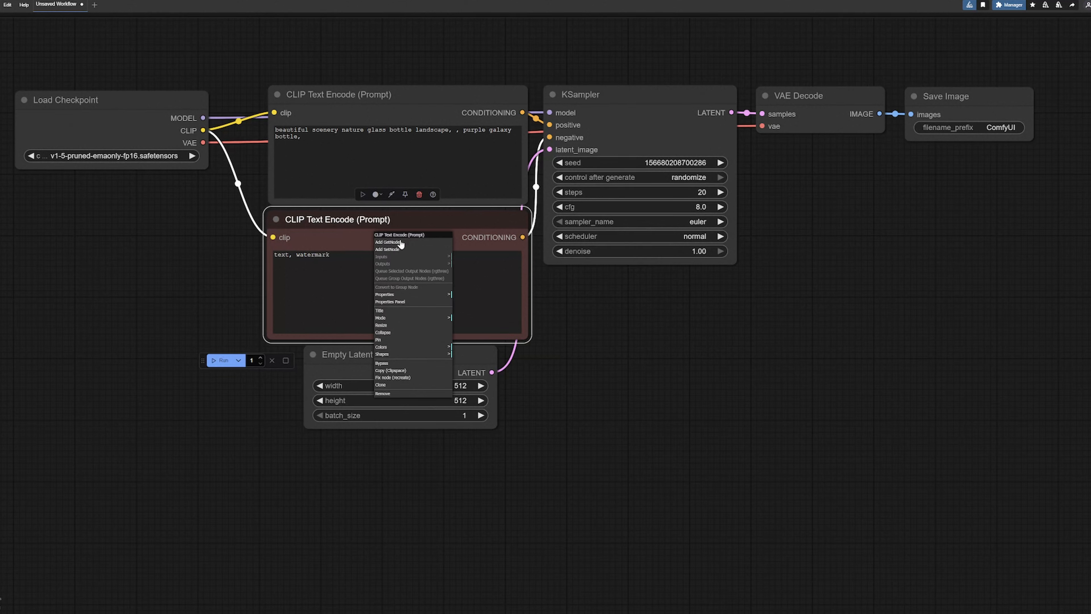
click(382, 311)
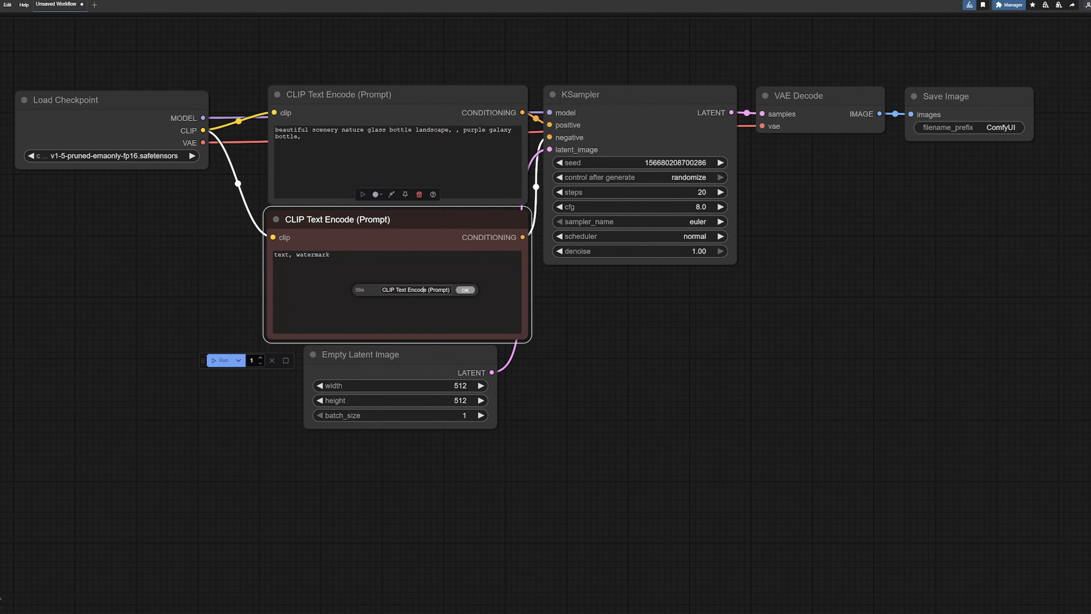
drag(425, 289, 372, 290)
text(Negative Prompt)
click(471, 290)
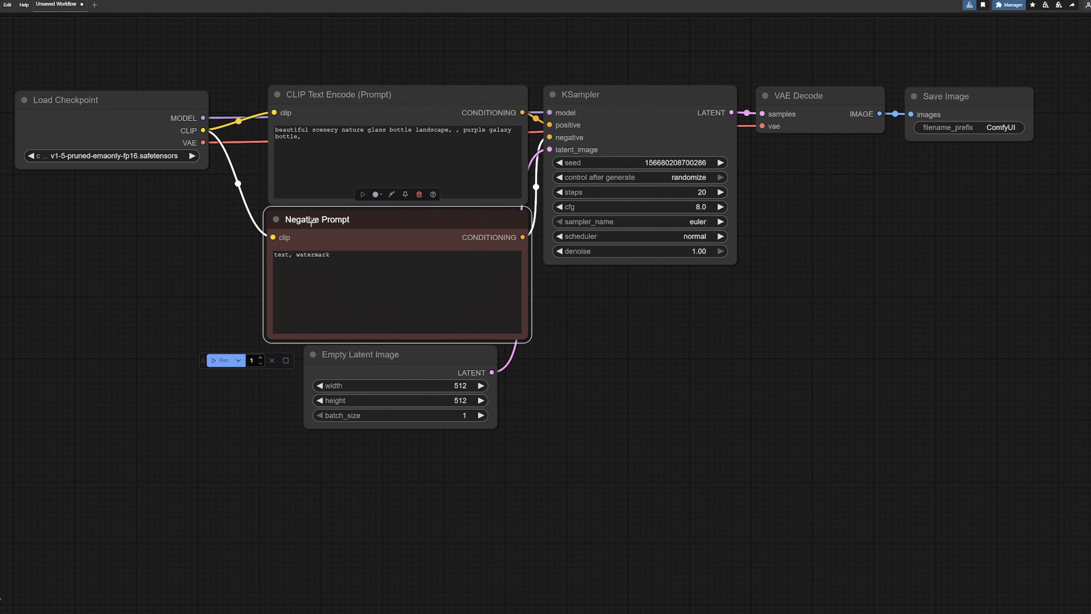
Retitle the upper CLIP Text Encode (Prompt) node as "Positive Prompt"
click(394, 93)
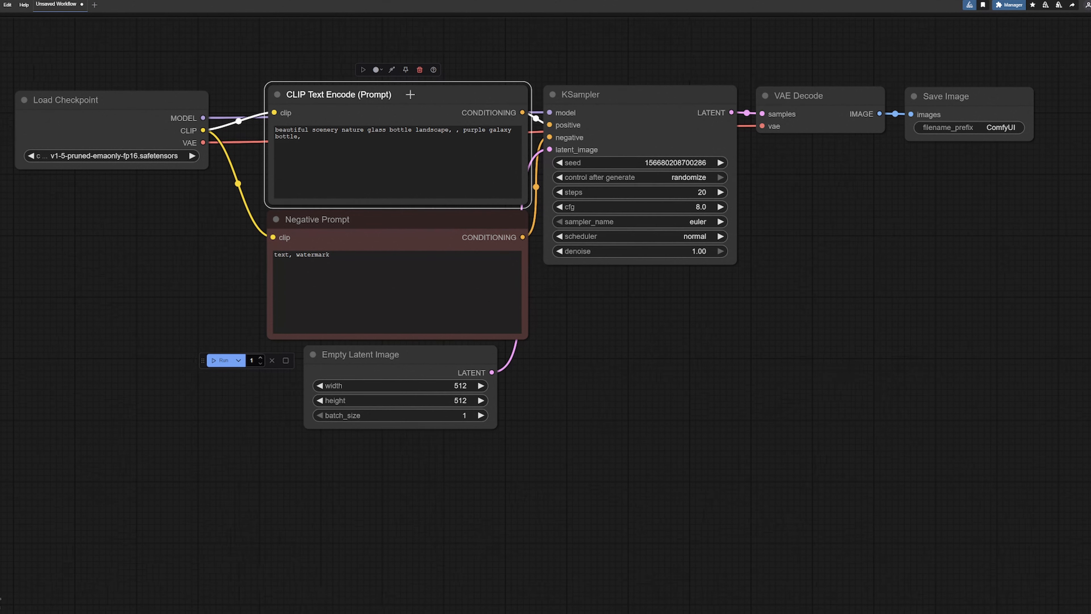
right_click(410, 94)
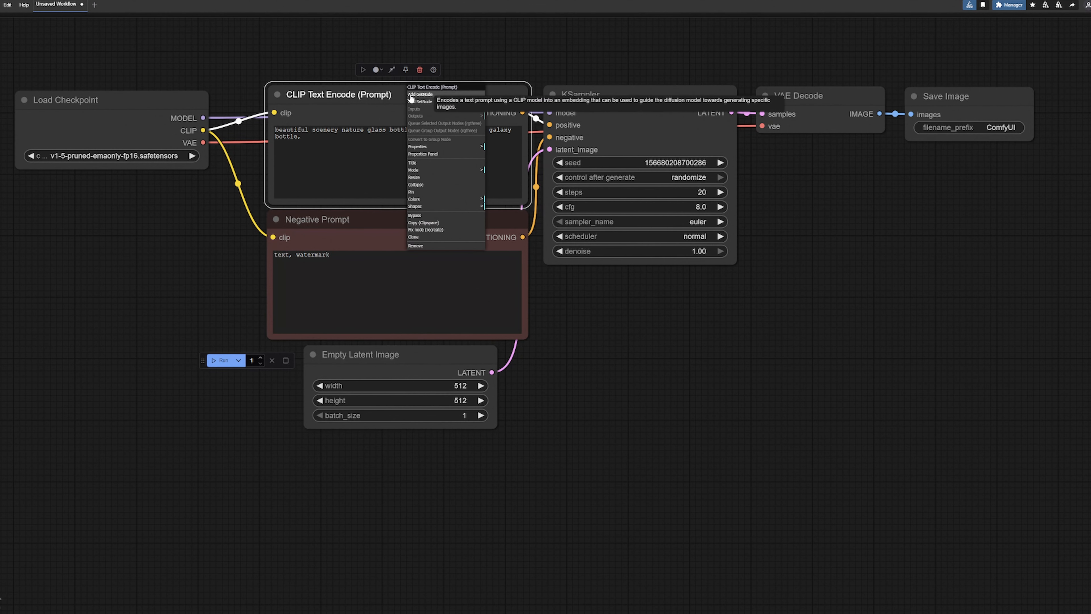
click(431, 166)
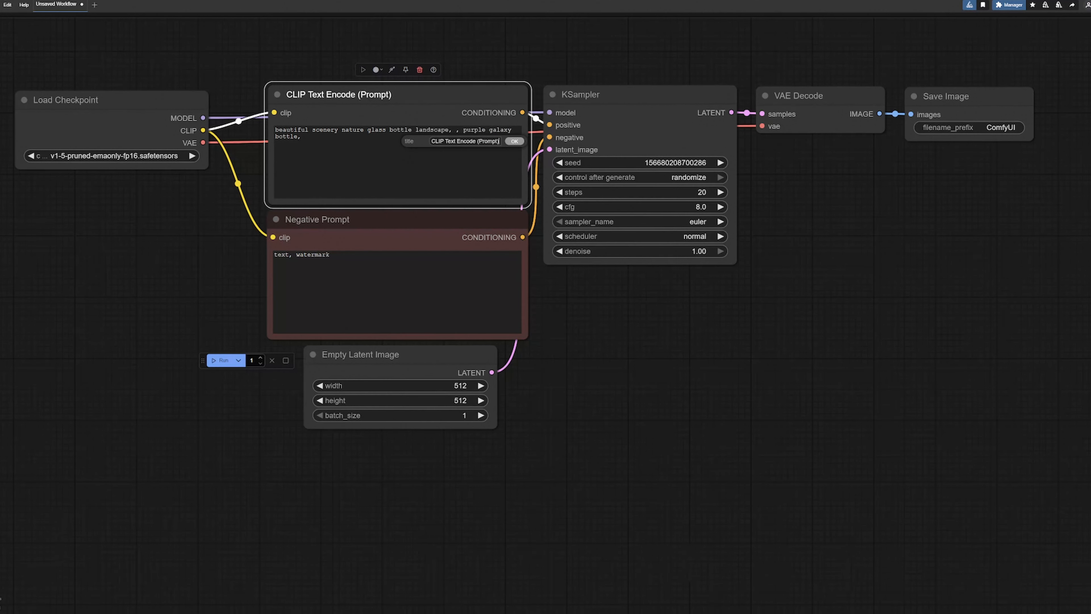
drag(479, 141, 431, 141)
text(Positive Prompt)
click(515, 142)
Set the colour of the Positive Prompt node to cyan
right_click(381, 90)
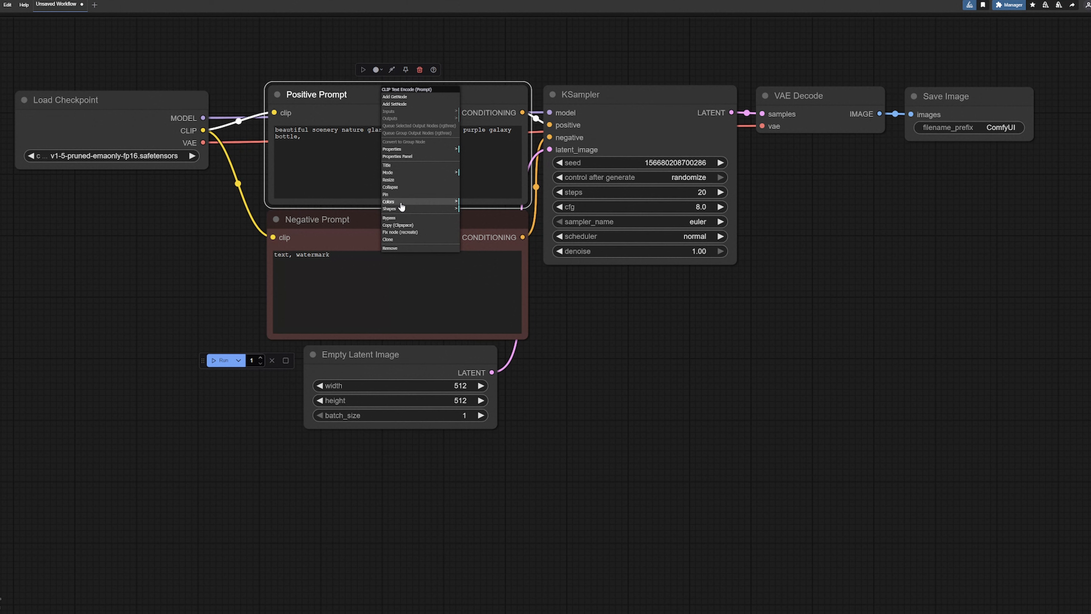
click(445, 202)
click(482, 247)
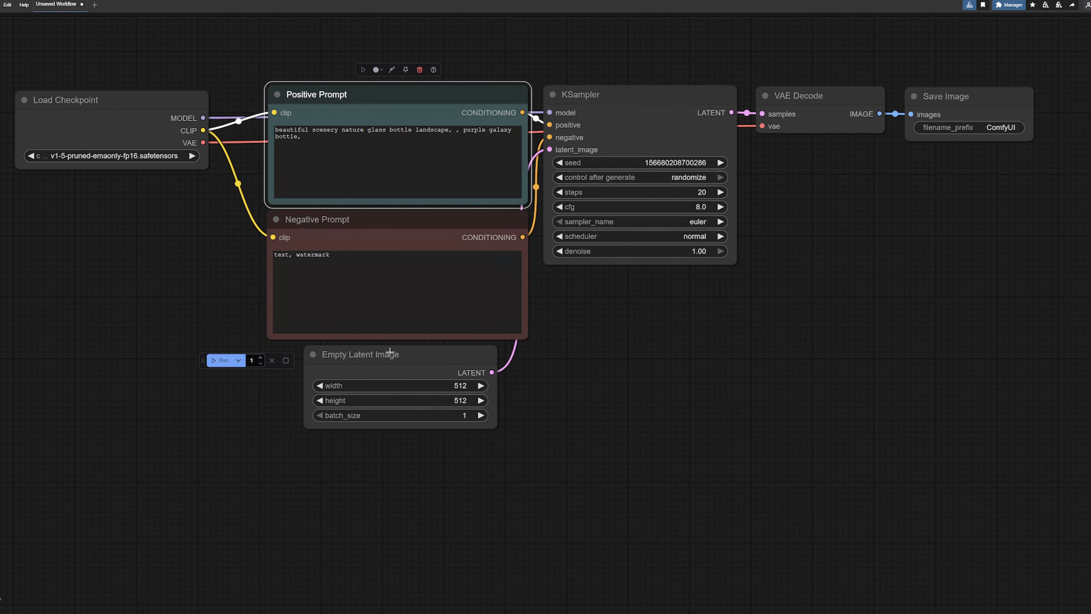
right_click(381, 89)
click(445, 202)
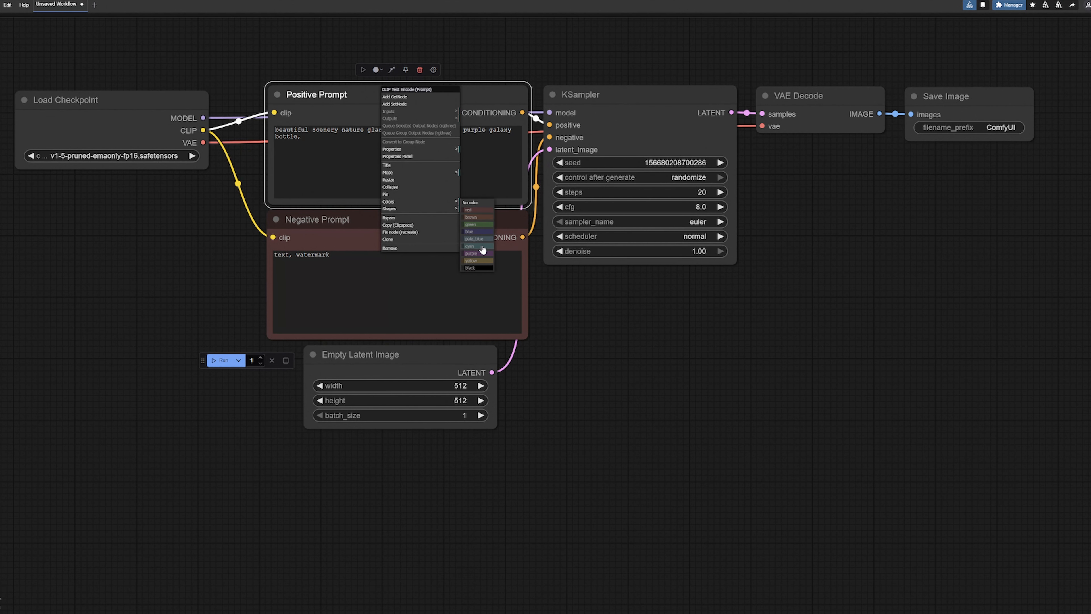
click(482, 247)
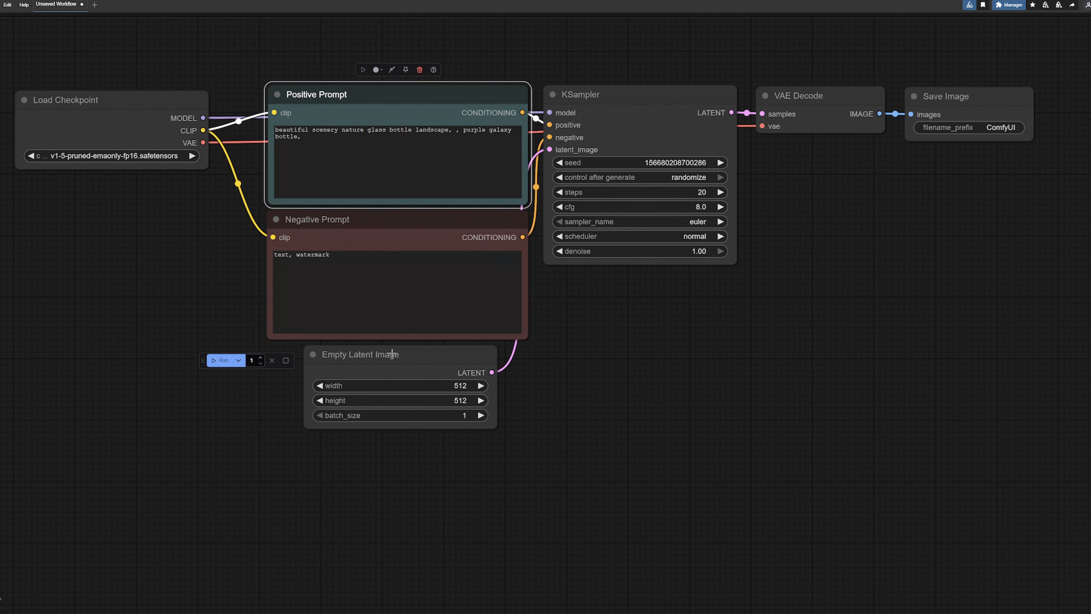
Move the Empty Latent Image node clear below the Negative Prompt node, align their left edges, and tidy the positions of the surrounding nodes
drag(434, 355, 391, 374)
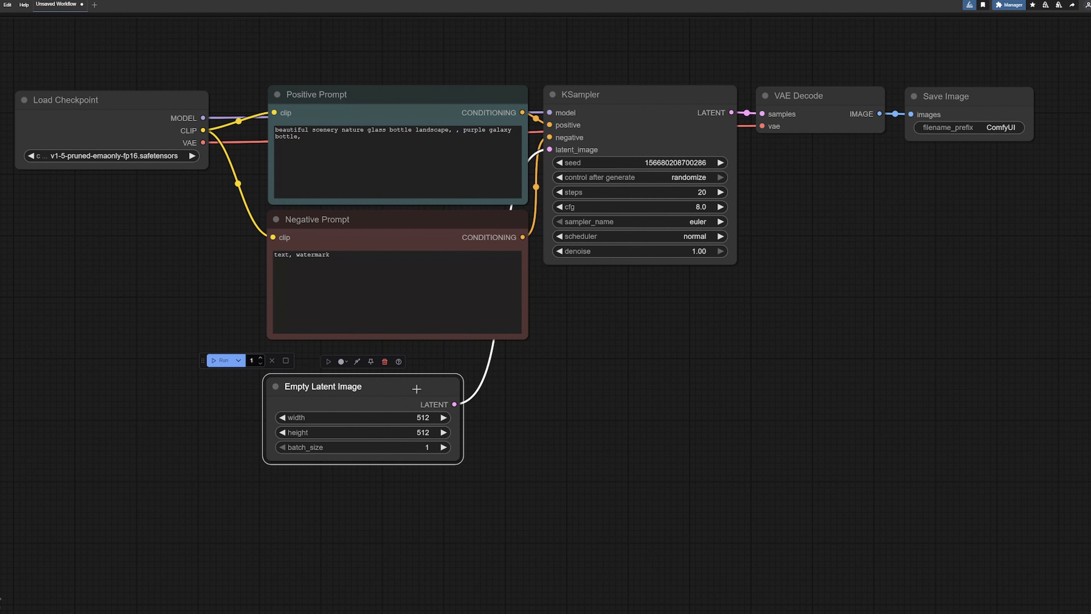
click(123, 102)
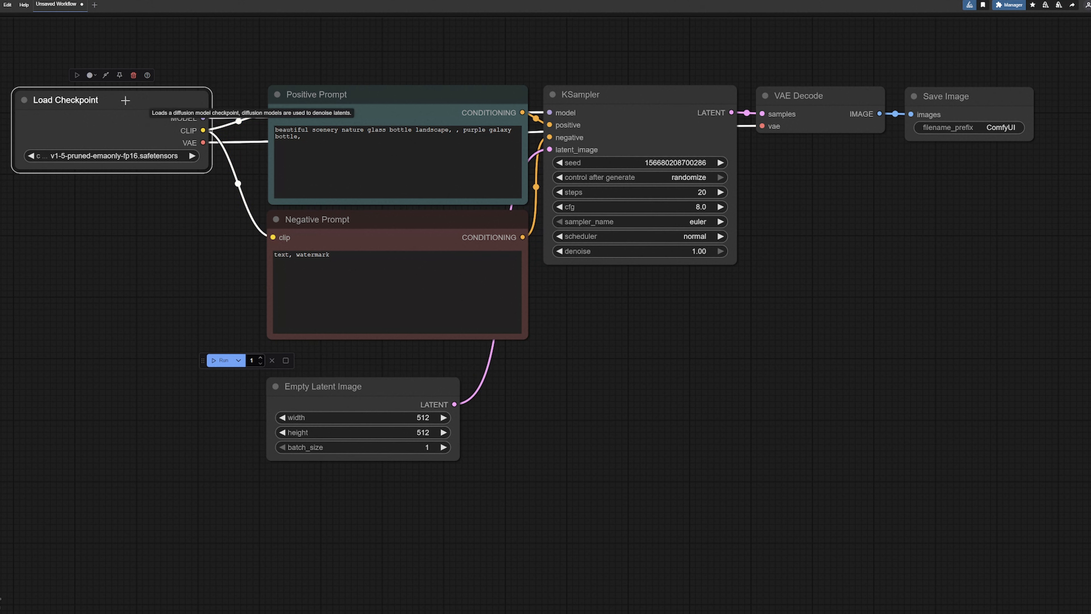
click(387, 98)
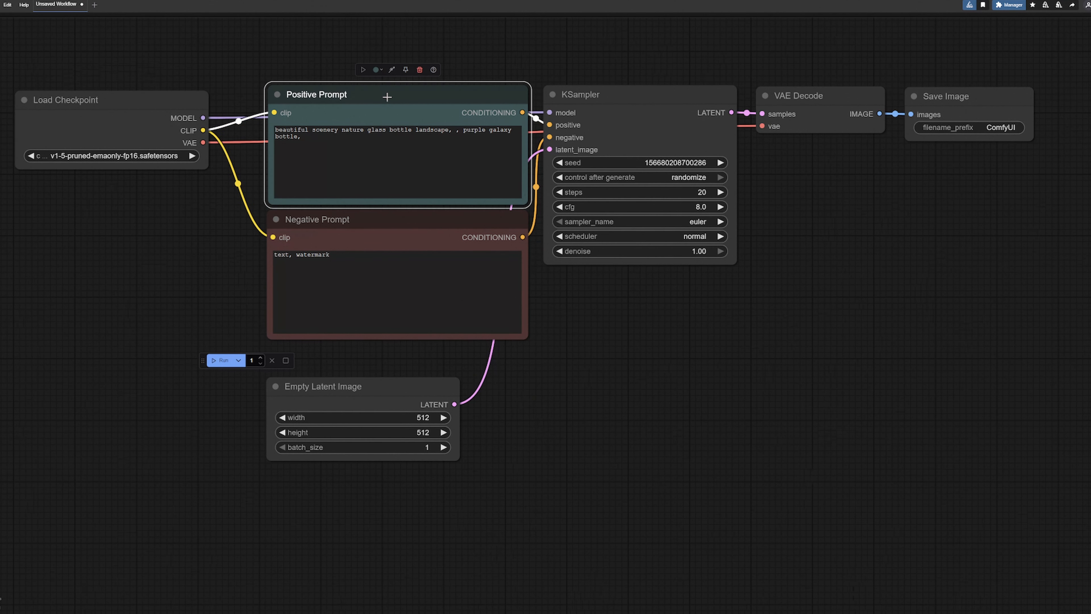
click(394, 243)
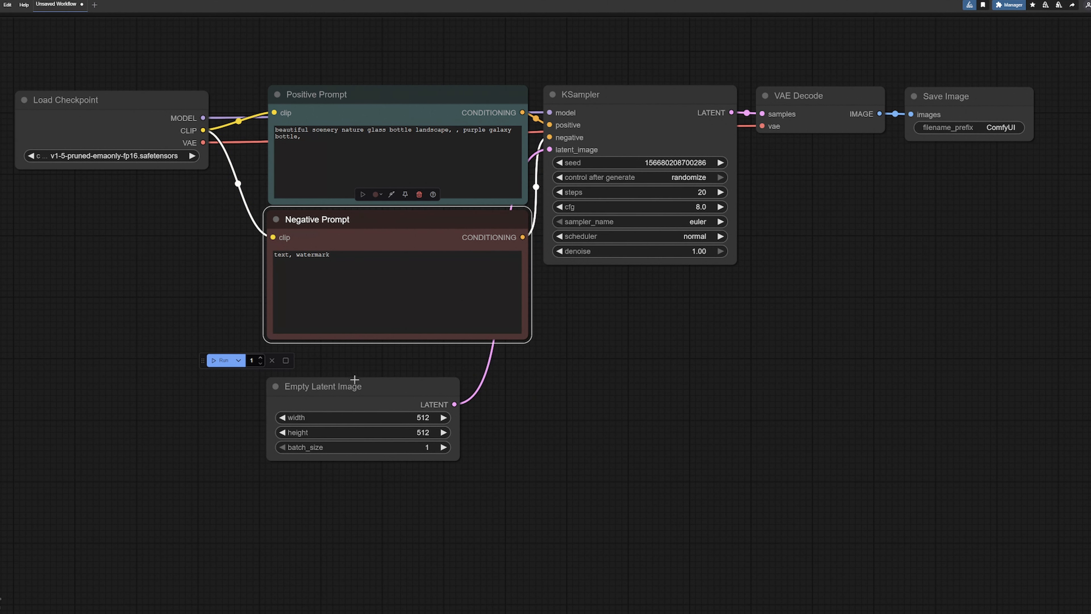
click(364, 390)
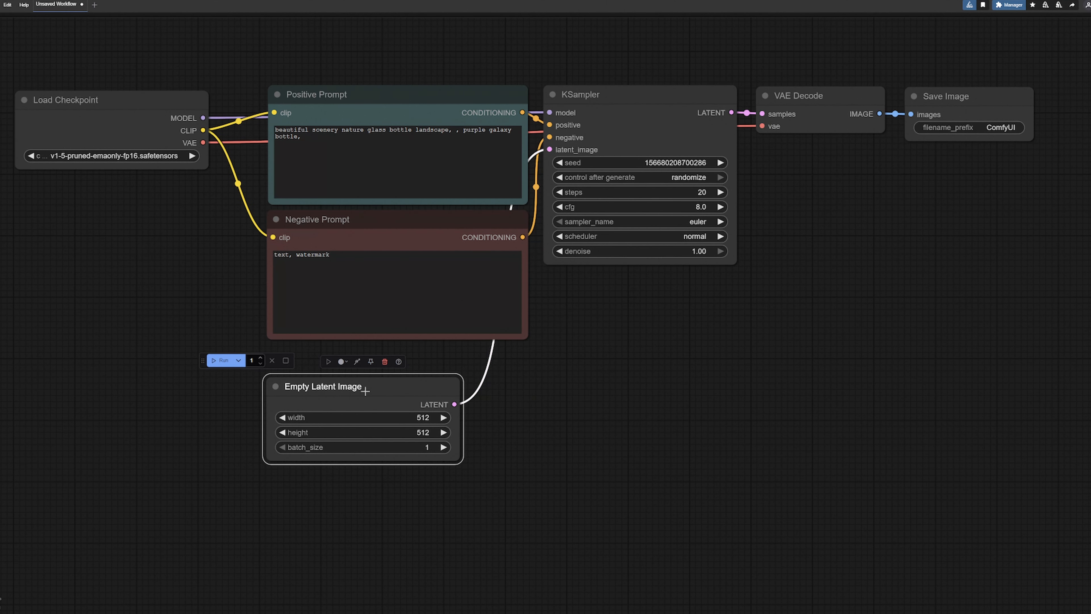
click(641, 89)
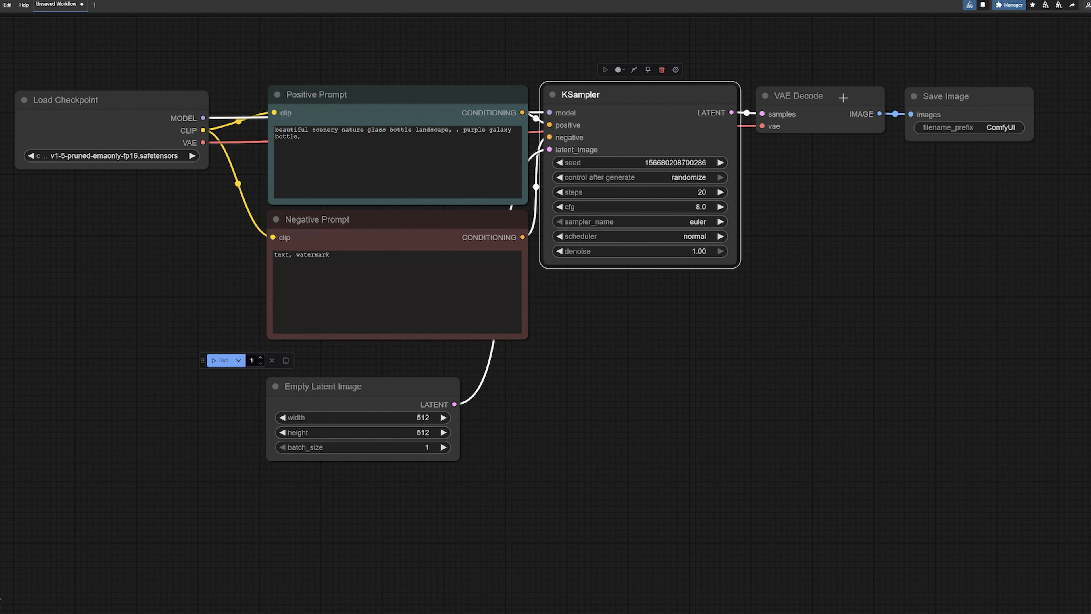
click(843, 98)
click(990, 93)
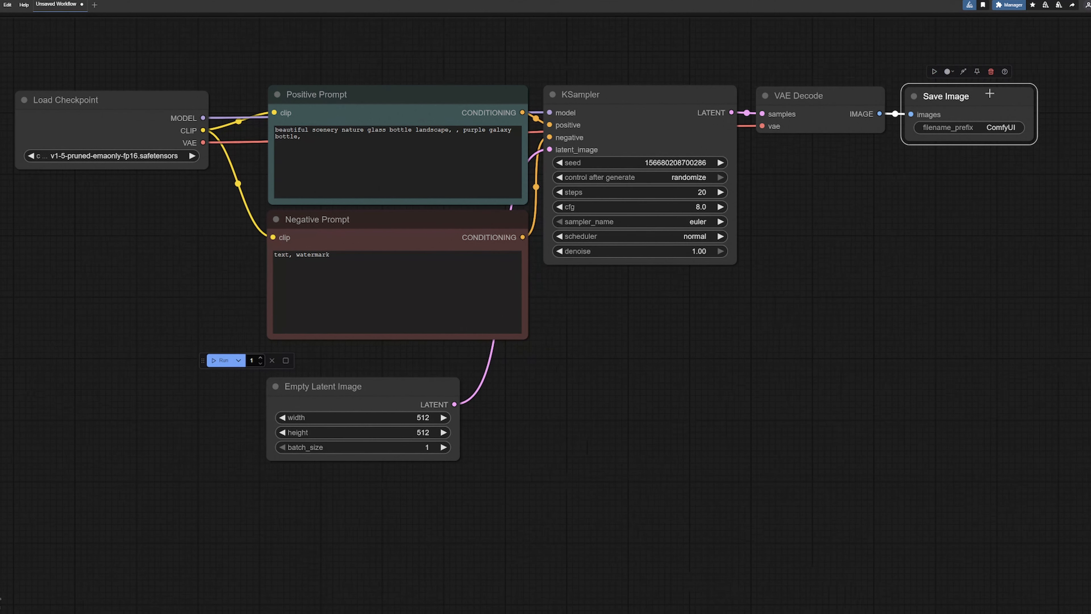
click(350, 386)
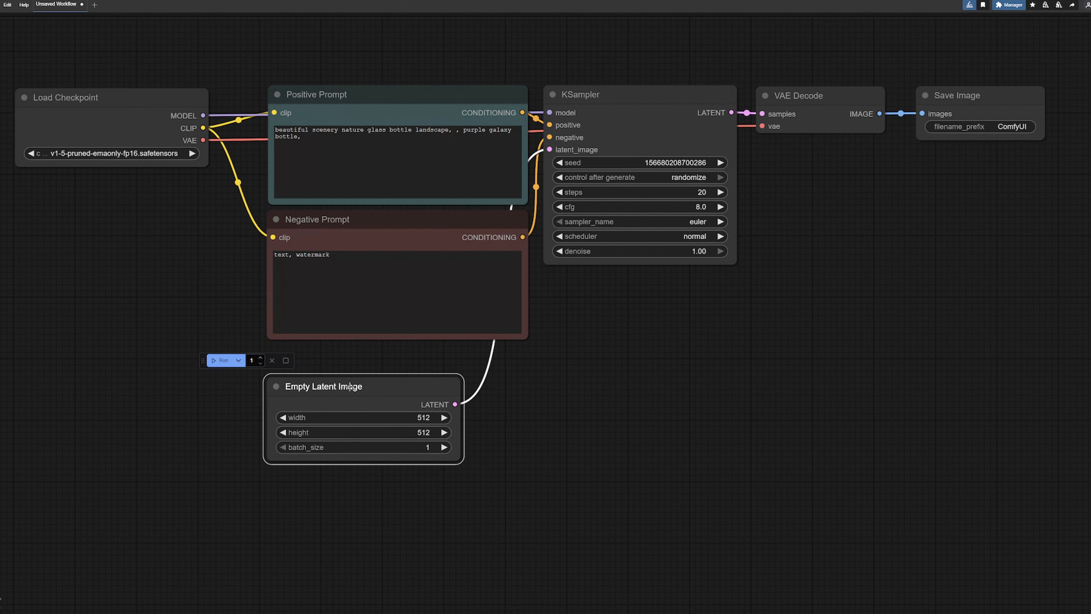
drag(350, 386, 351, 387)
Put the Load Checkpoint node into a group titled "Loaders"
click(100, 95)
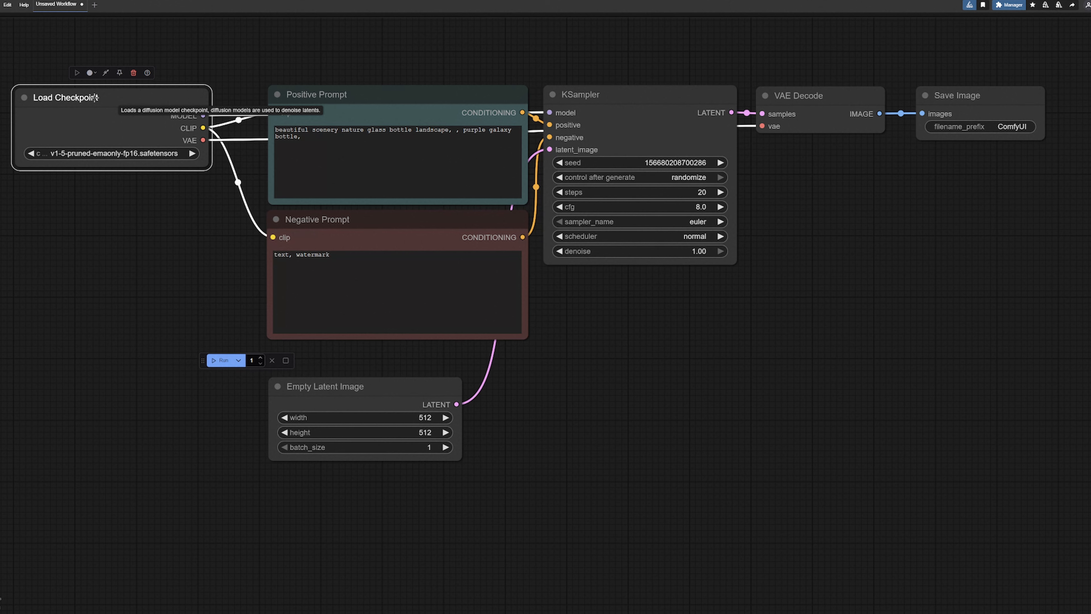
key(ctrl+g)
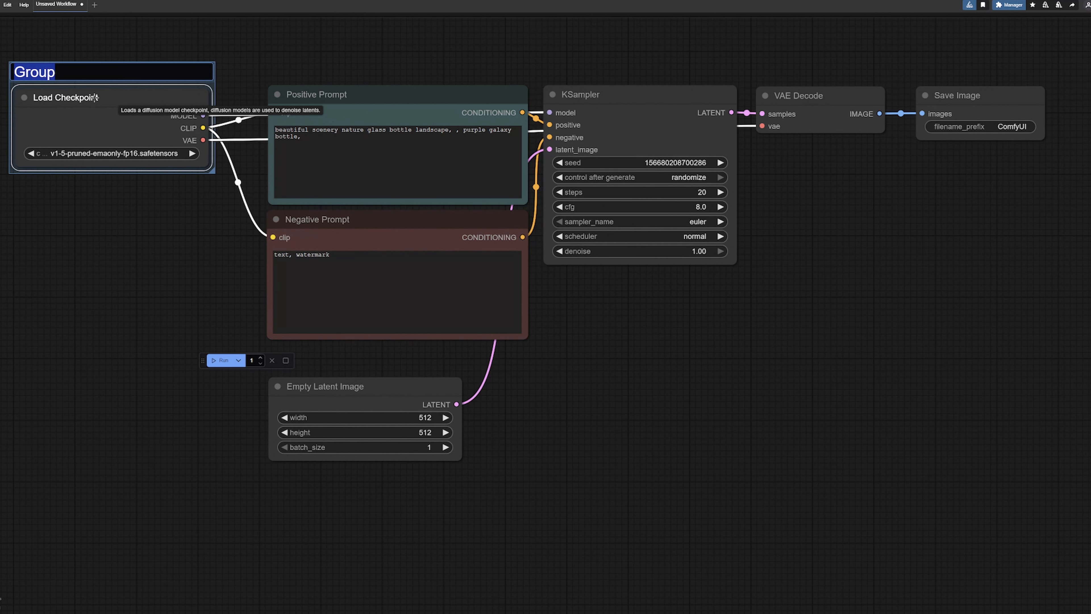
text(Loaders)
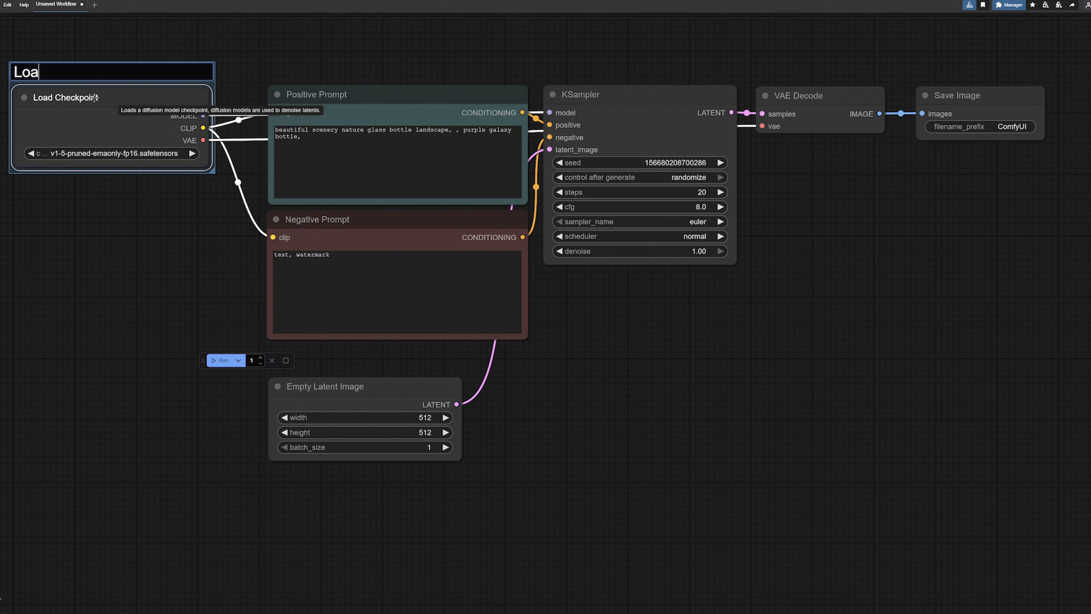
click(92, 198)
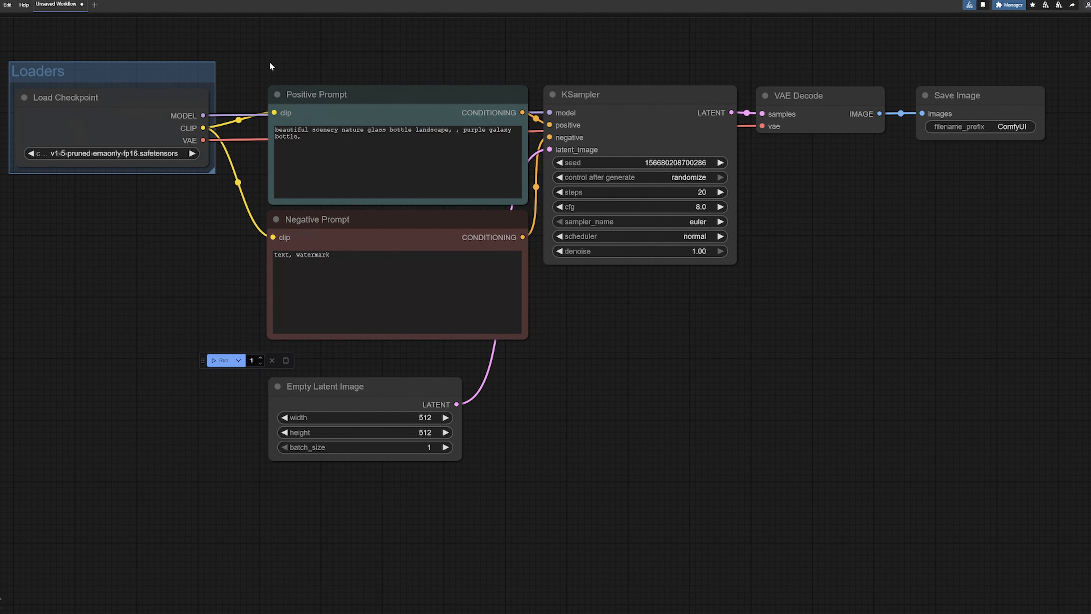
Group the Positive Prompt, Negative Prompt and Empty Latent Image nodes together under the title "Encoders"
drag(259, 58, 503, 505)
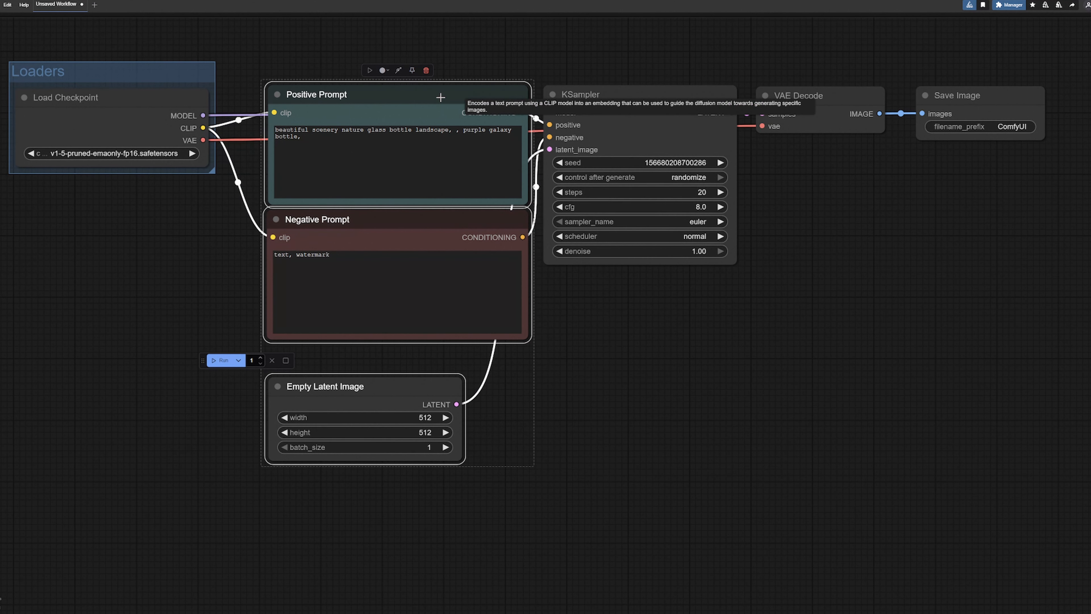
key(ctrl+g)
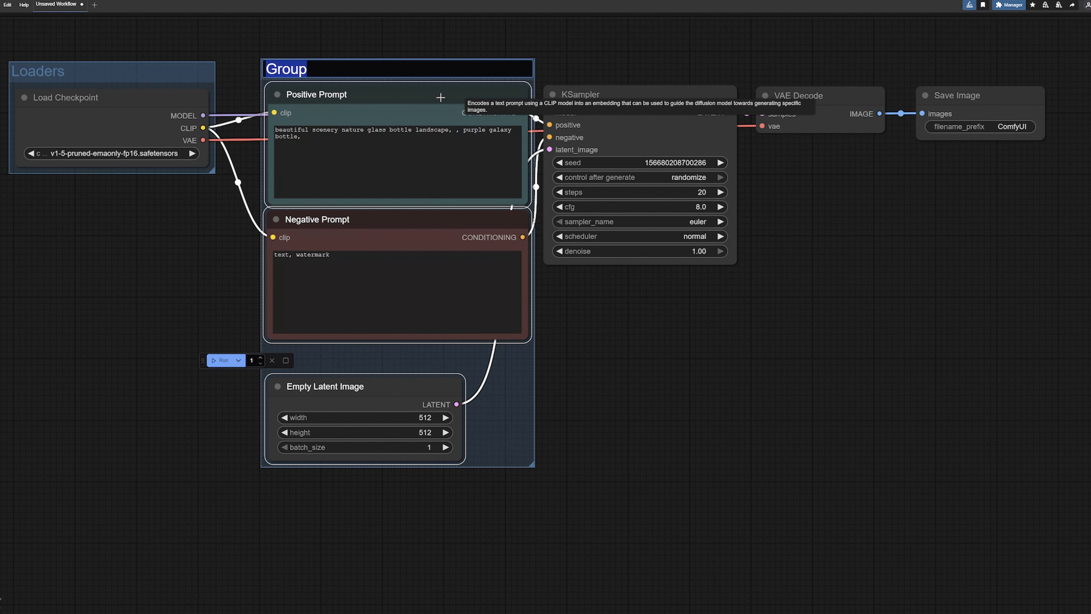
text(Encoders)
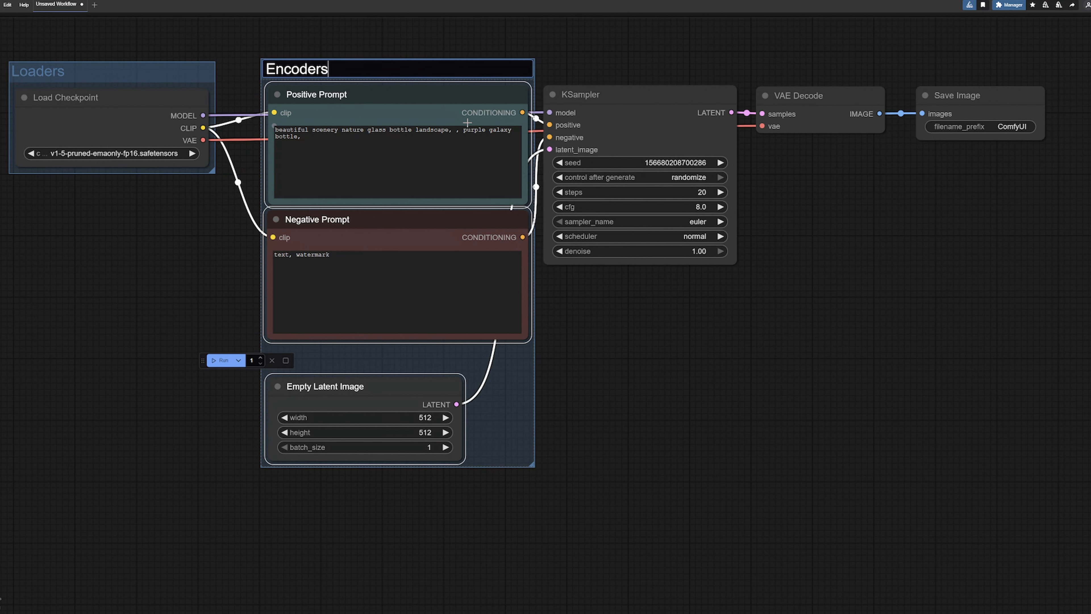
key(Return)
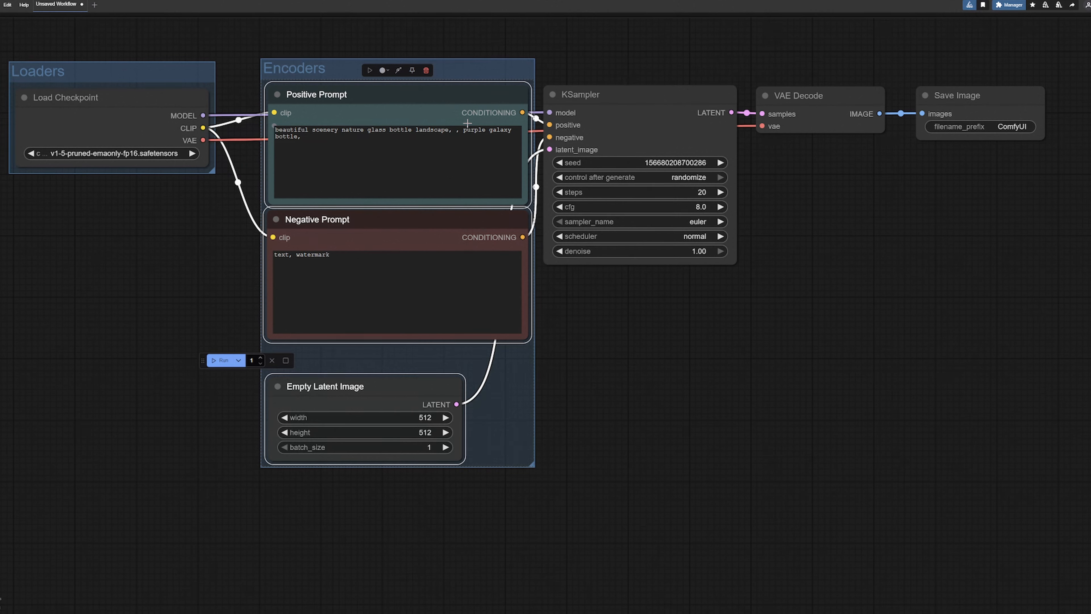
Put the KSampler node into its own group titled "Samplers"
drag(604, 59, 606, 62)
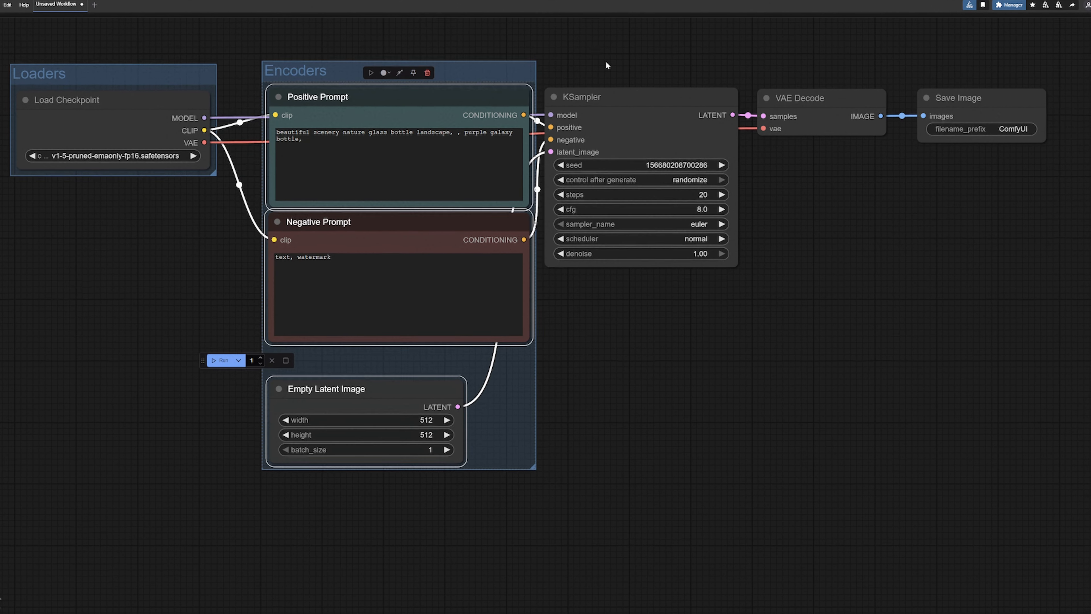
click(637, 96)
key(ctrl+g)
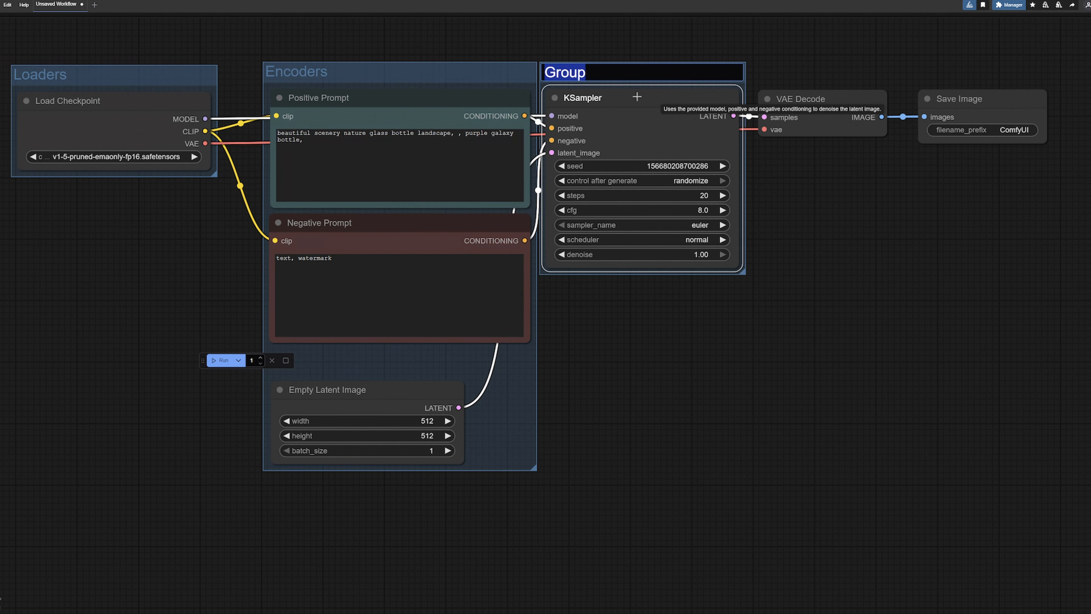
text(Samplers)
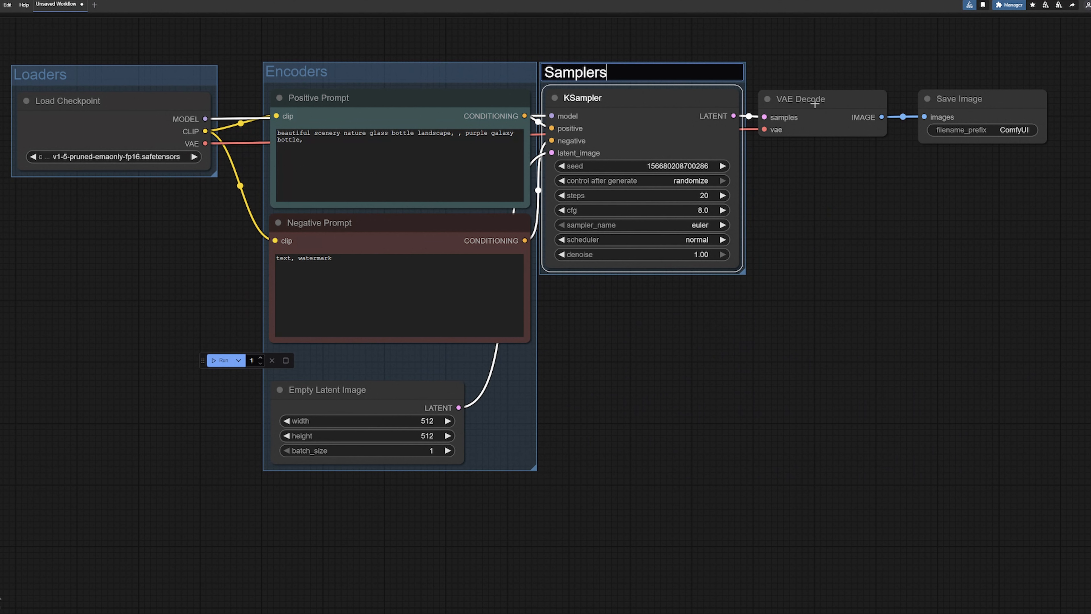
Put the VAE Decode node into its own group titled "Decoders"
click(816, 98)
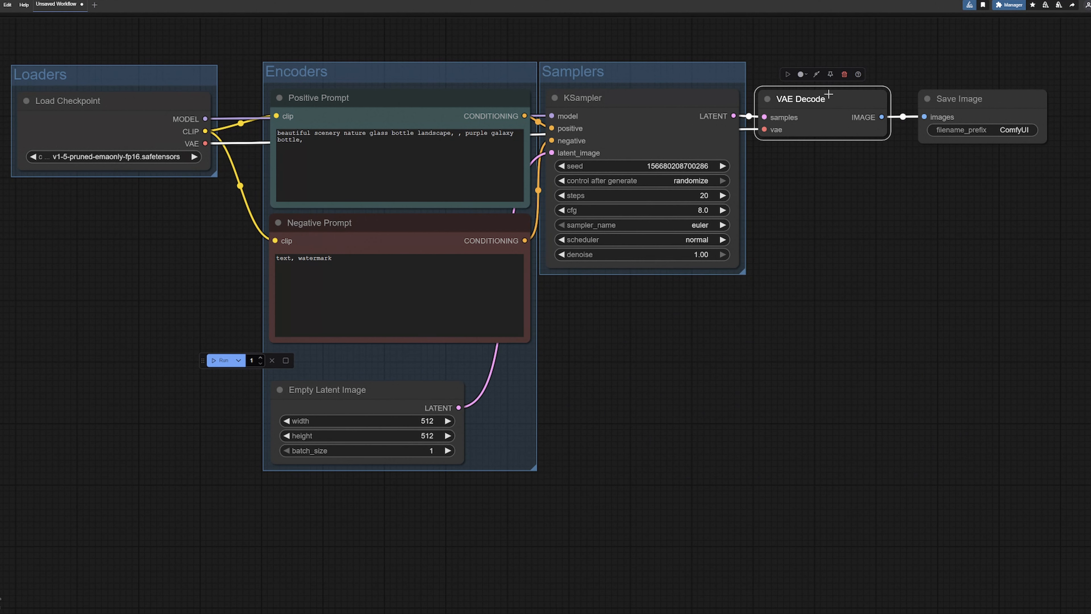
key(ctrl+g)
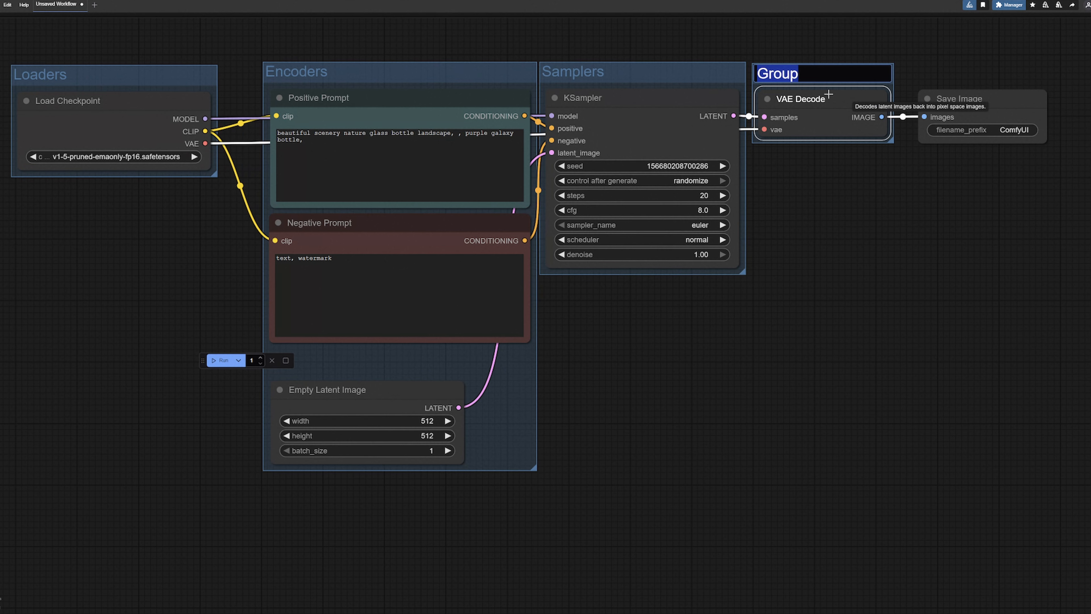
text(Decoders)
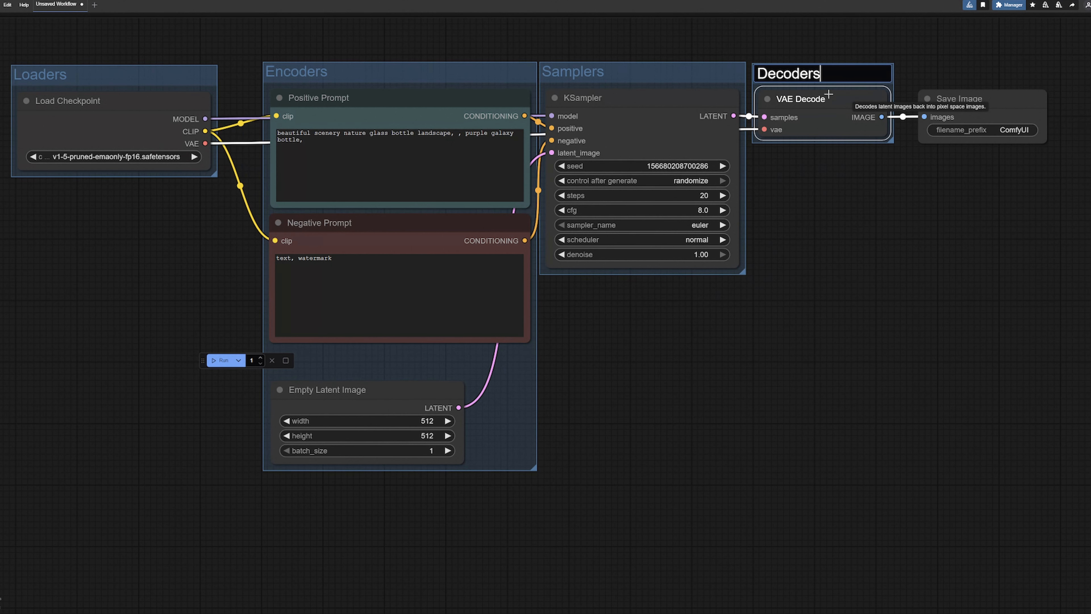
key(Return)
Put the Save Image node into its own group titled "Output"
click(984, 99)
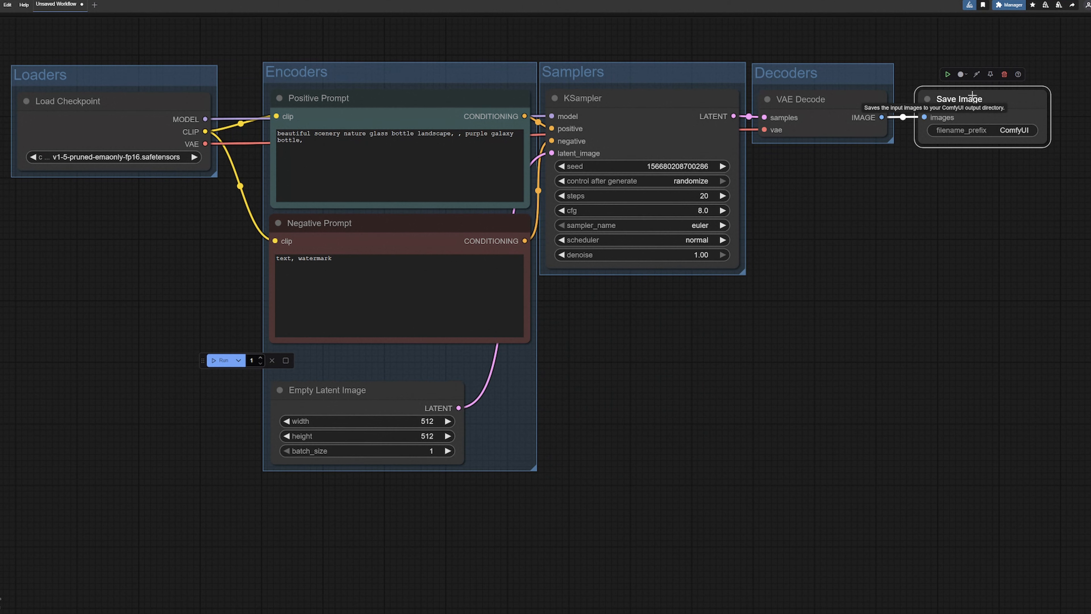
key(ctrl+g)
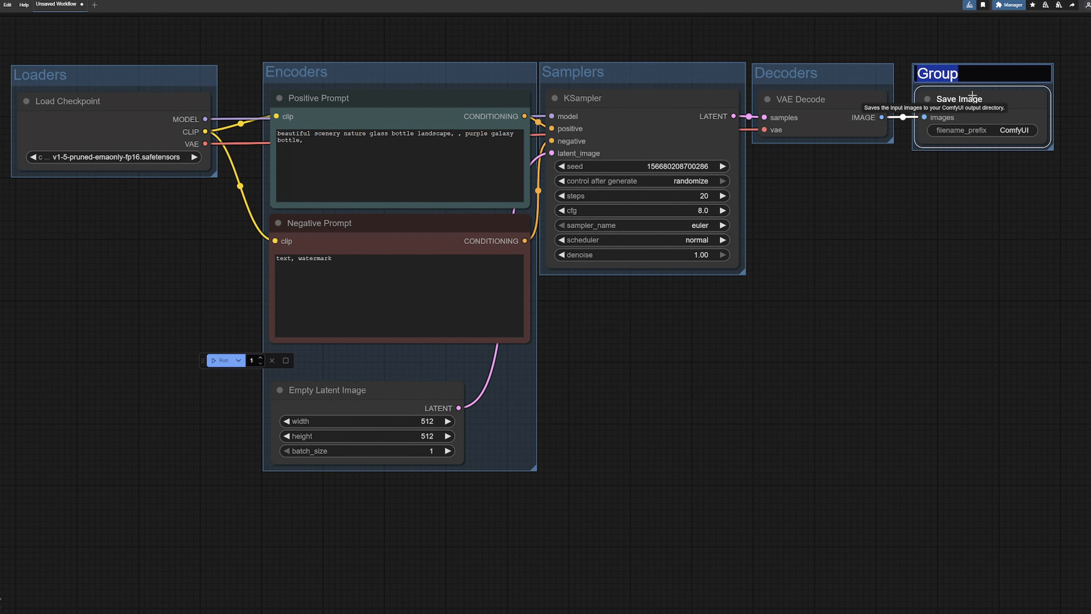
text(Output)
key(Return)
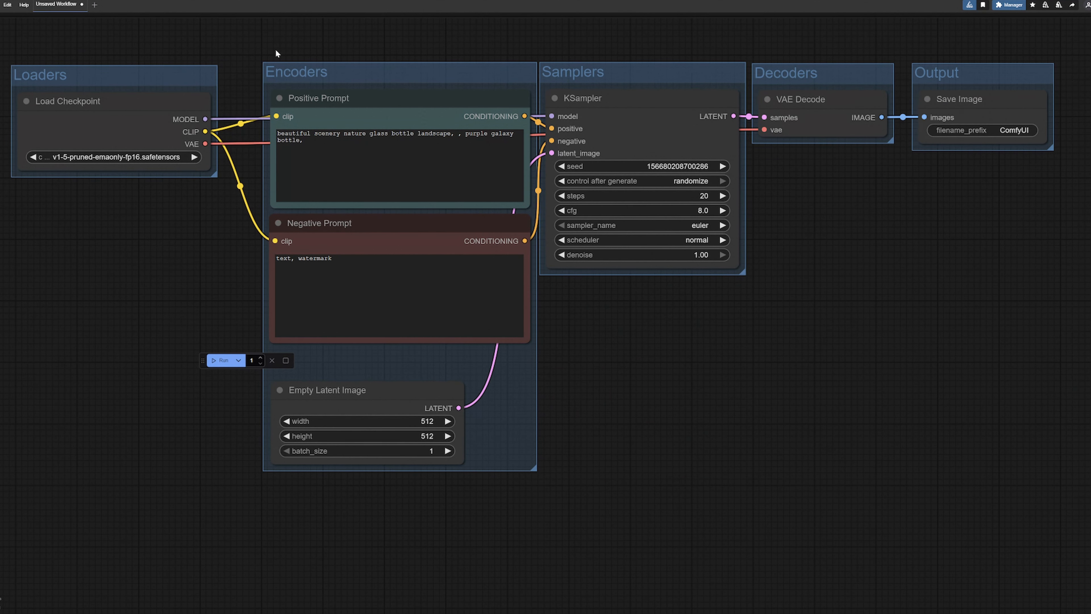
Move the Loaders group closer to the Encoders group and open the positive and negative prompt texts for editing
drag(117, 78, 131, 81)
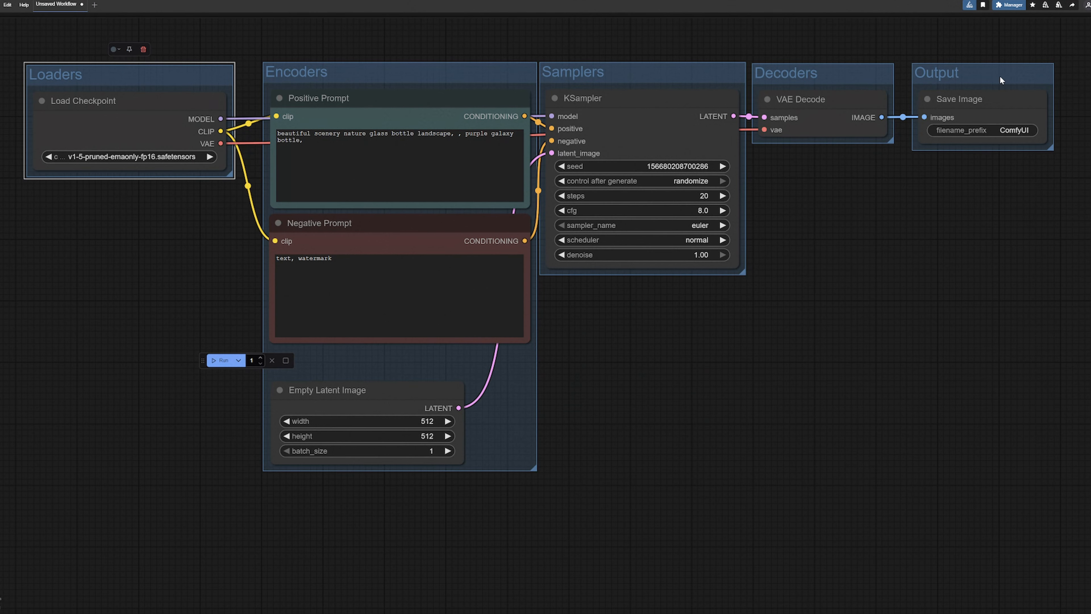
click(303, 141)
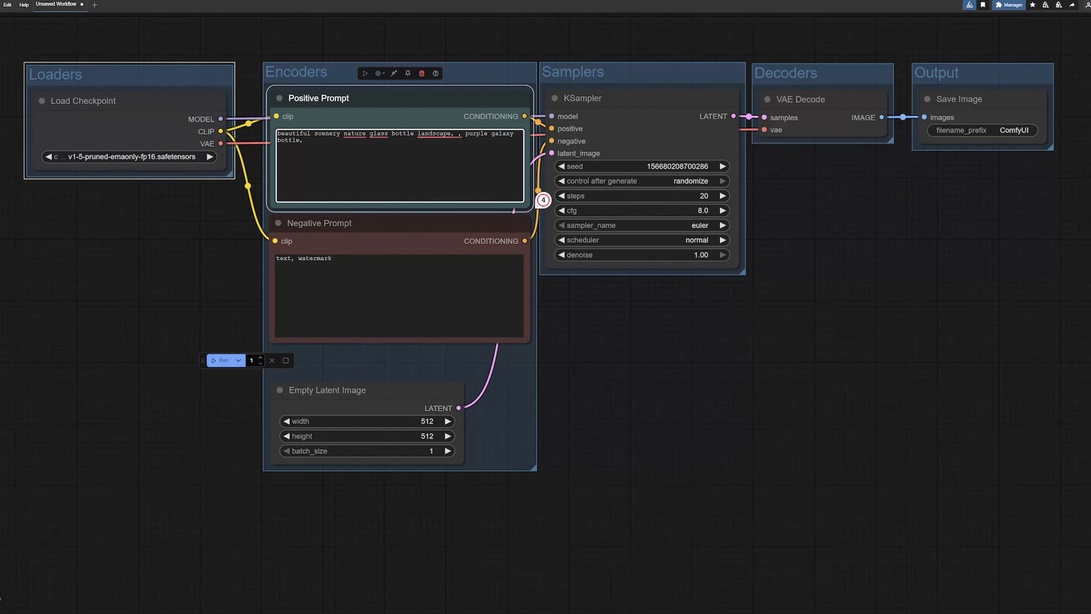
click(332, 258)
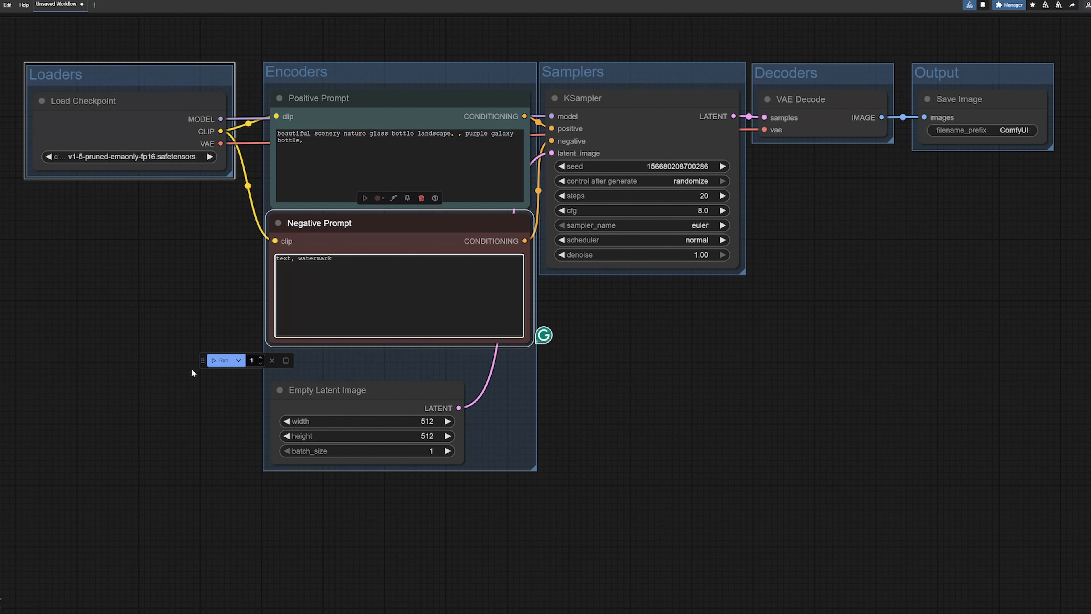
Generate an image with the current prompts and enlarge the Save Image node to give its preview more room
drag(201, 360, 78, 359)
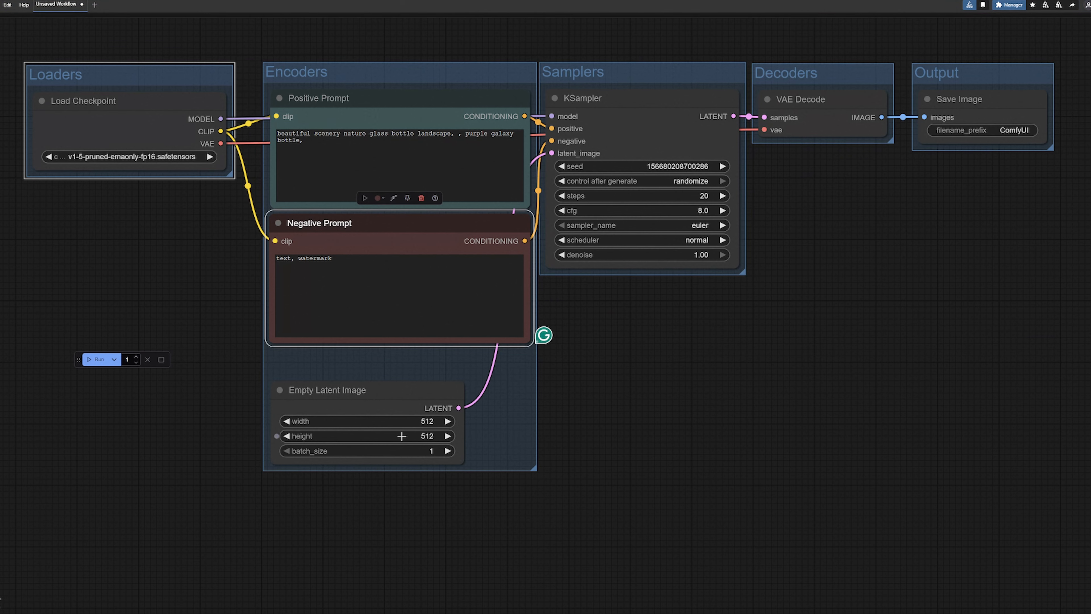
click(97, 363)
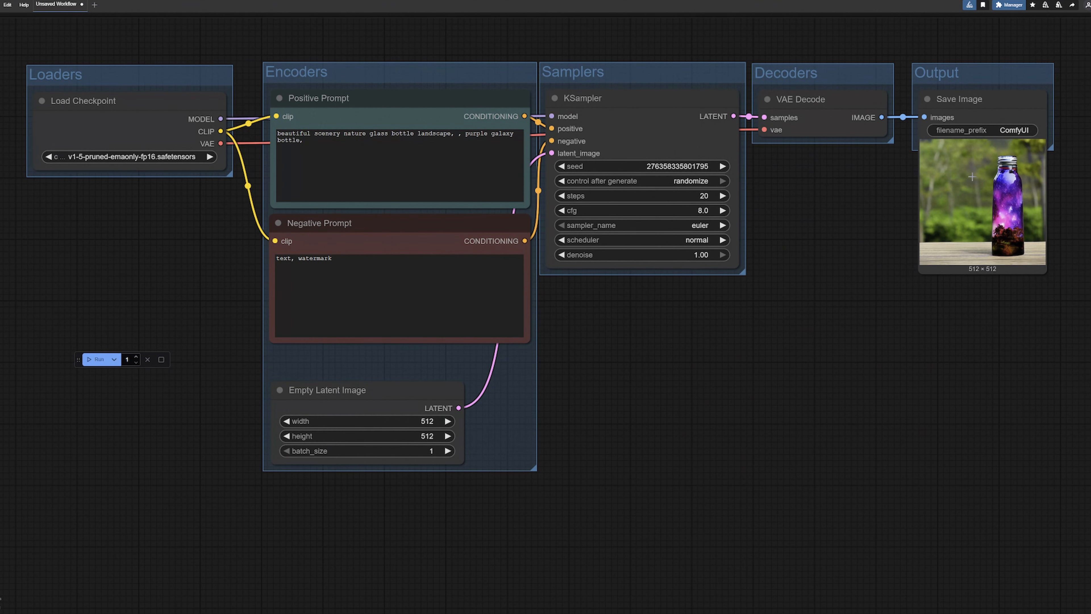
drag(1040, 270, 1090, 514)
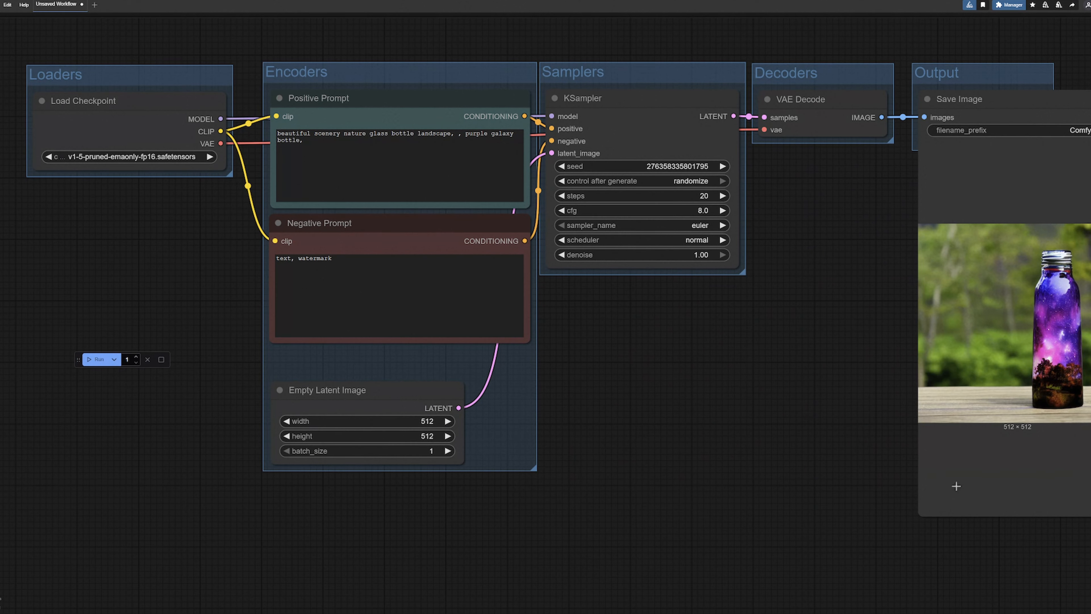
drag(802, 394, 774, 395)
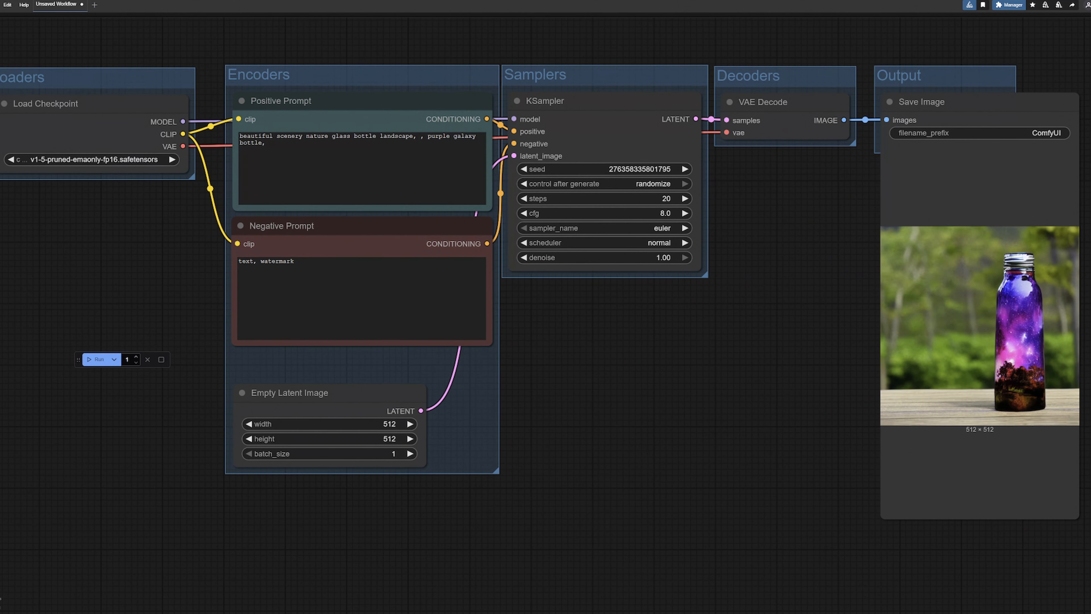
Replace the positive prompt with "A cat playing tennis"
click(265, 142)
key(ctrl+a)
text(A cat p)
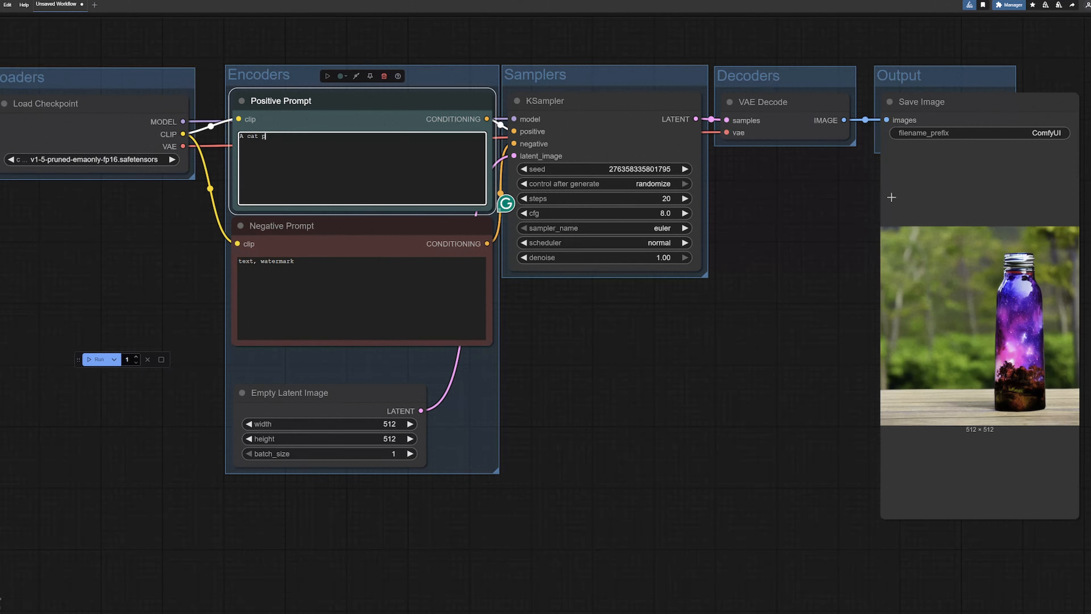
text(laying tennis)
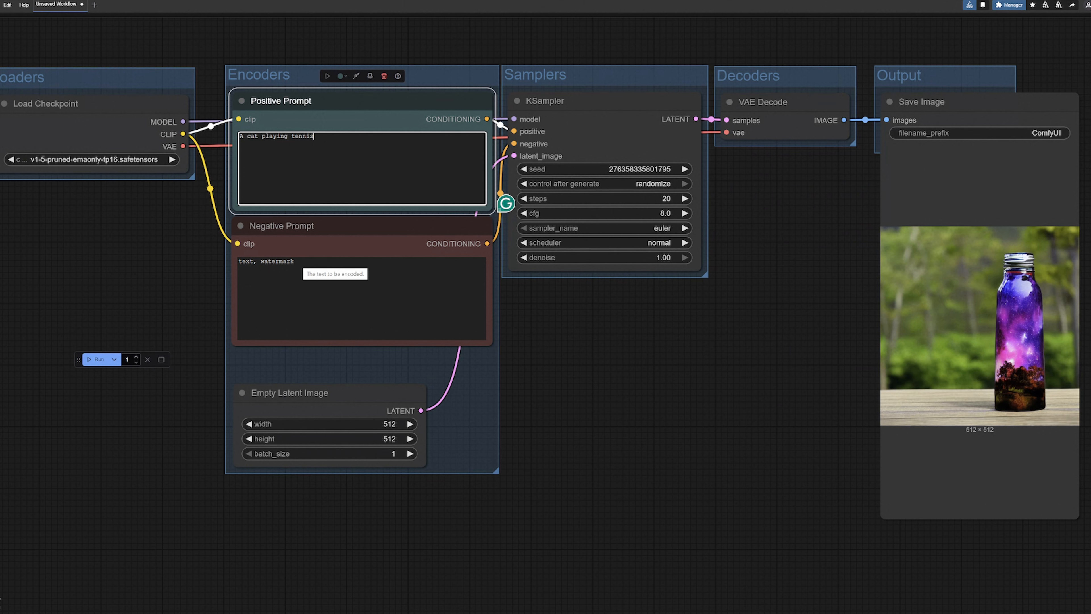
Extend the negative prompt with "mutation, deformation, extra limbs, multiple people," after "text, watermark"
click(301, 267)
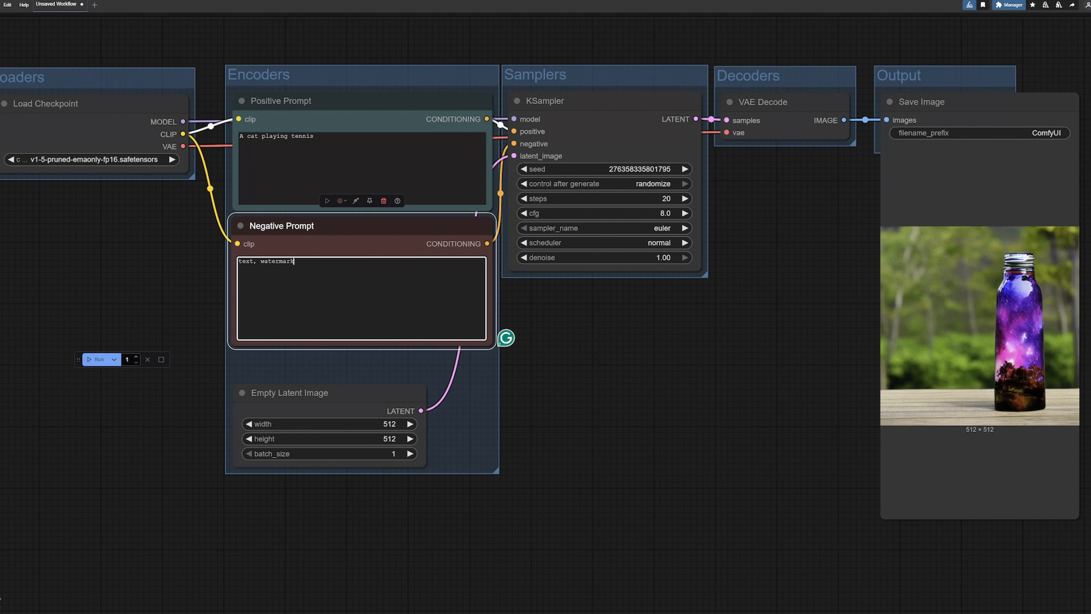
text(,)
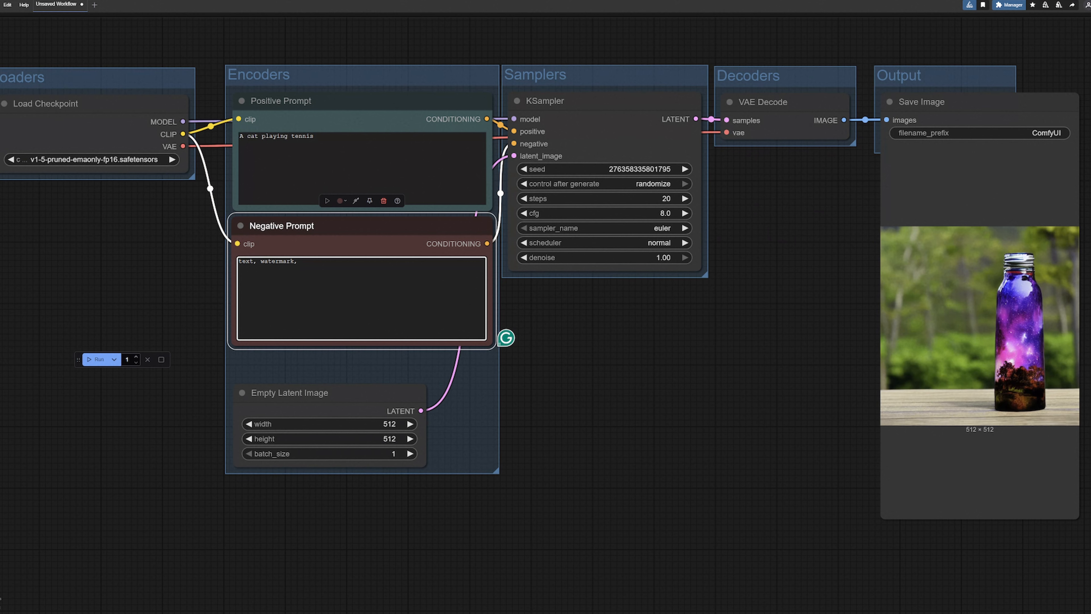
text( mutation, deformation, extra lim)
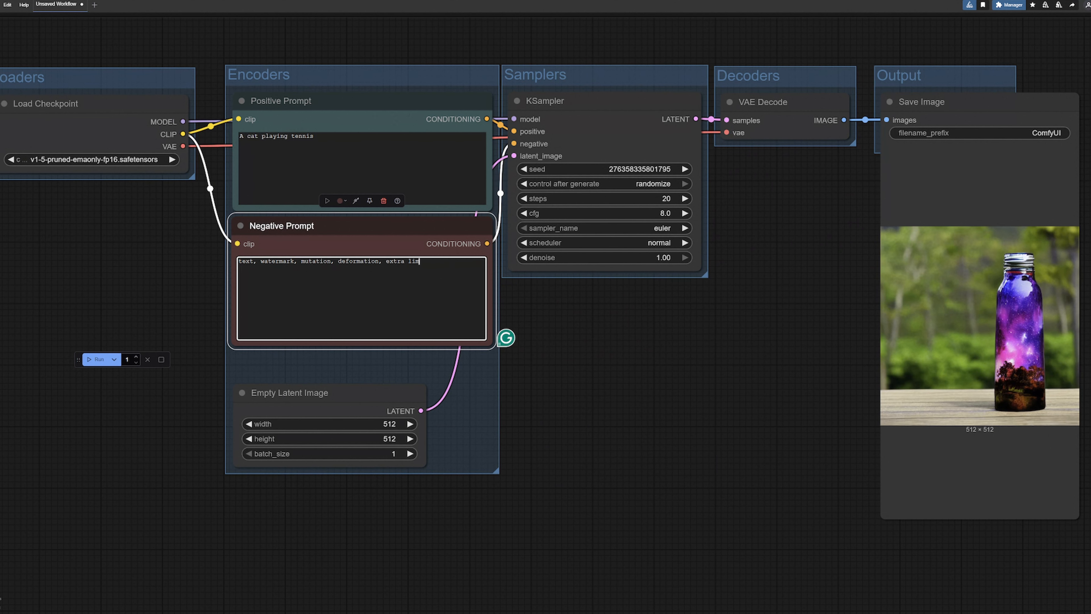
text(bs, multiple people,)
Generate three images in succession from the cat prompt
key(ctrl+Return)
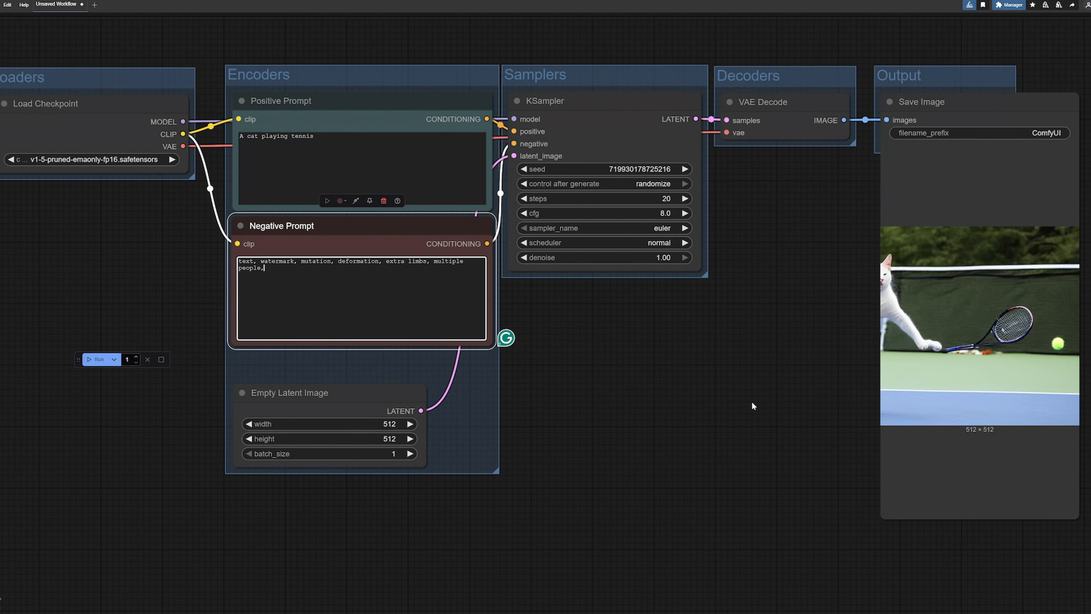
key(ctrl+Return)
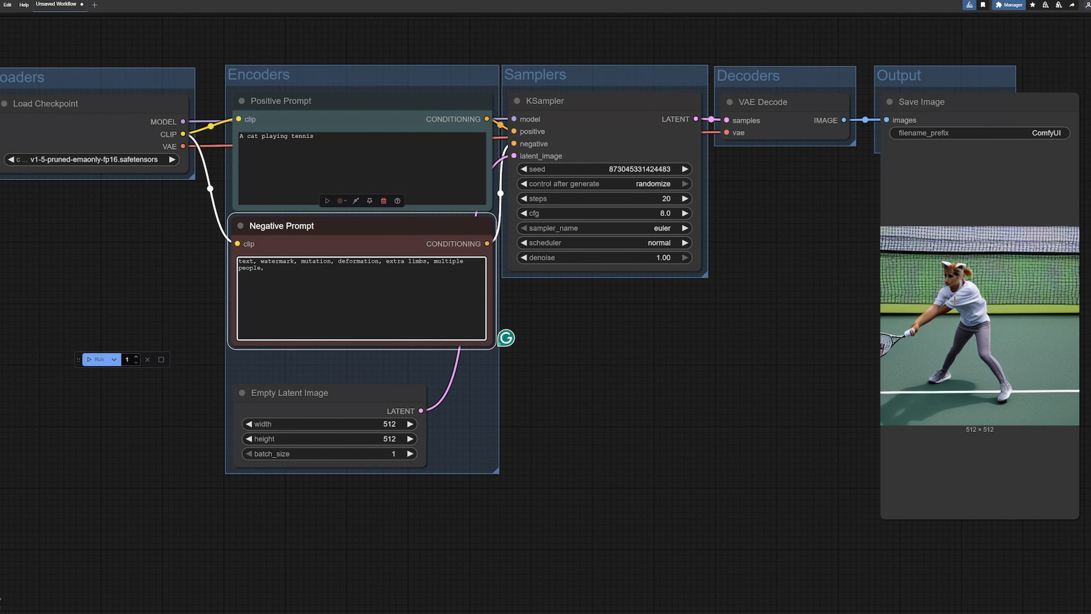
key(ctrl+Return)
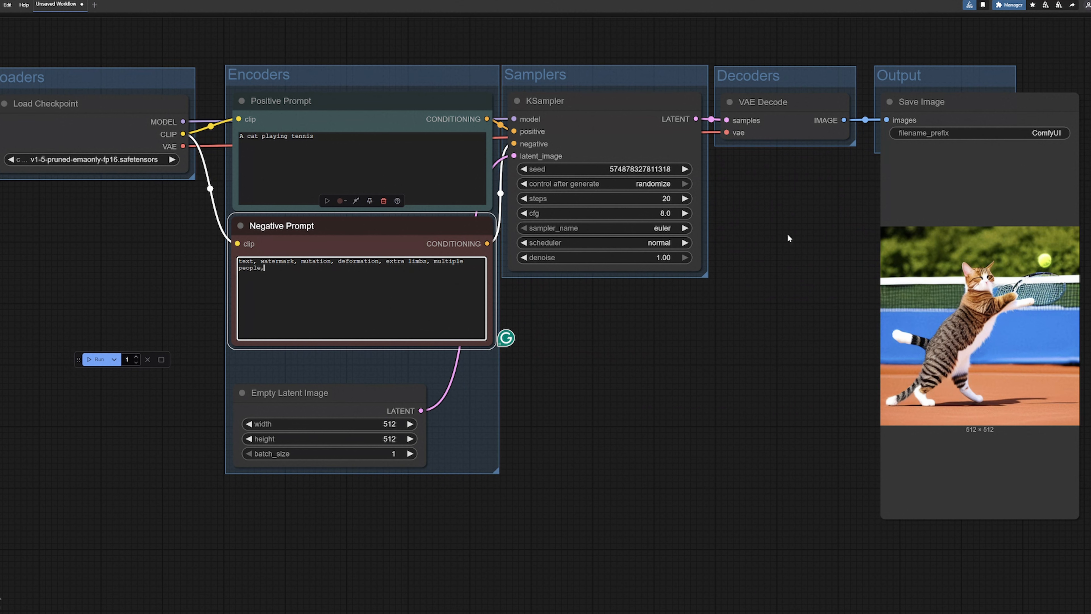
Switch the Load Checkpoint node to epicrealism_naturalSinRC1VAE.safetensors and run the workflow
click(106, 158)
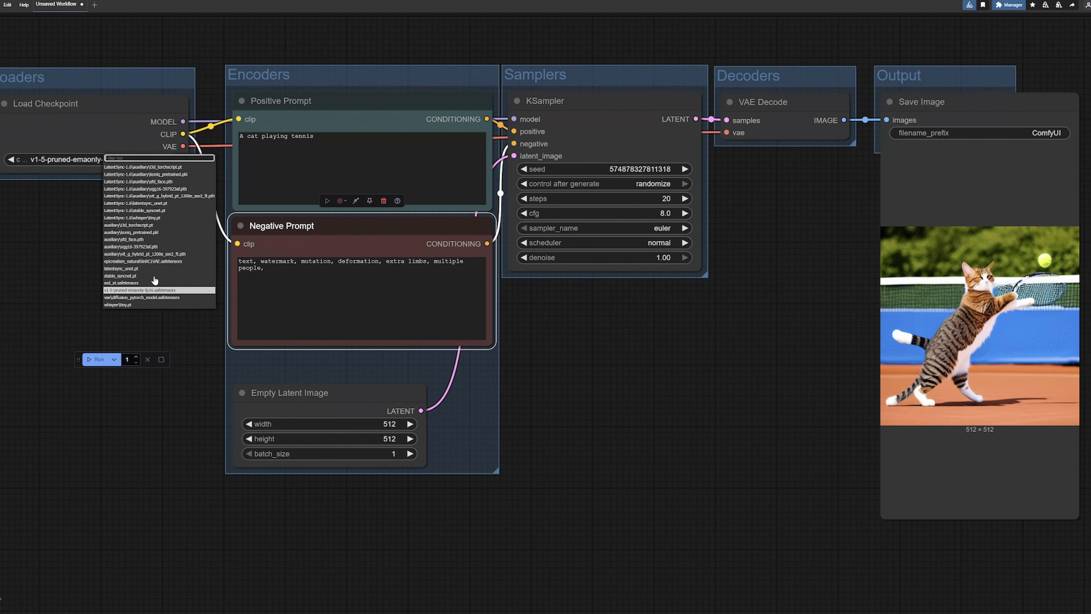
click(128, 261)
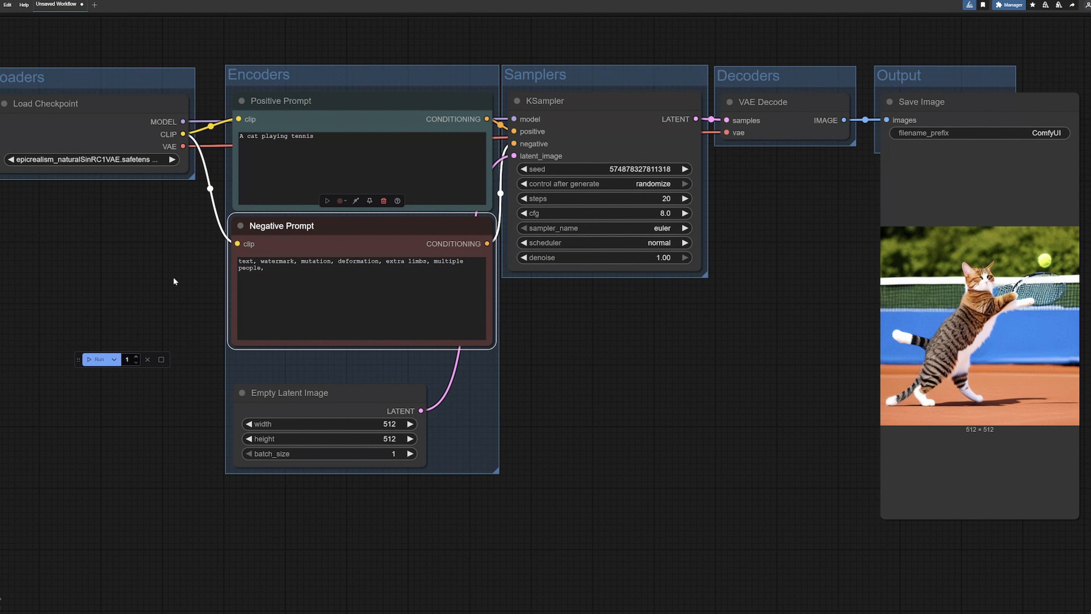
click(88, 360)
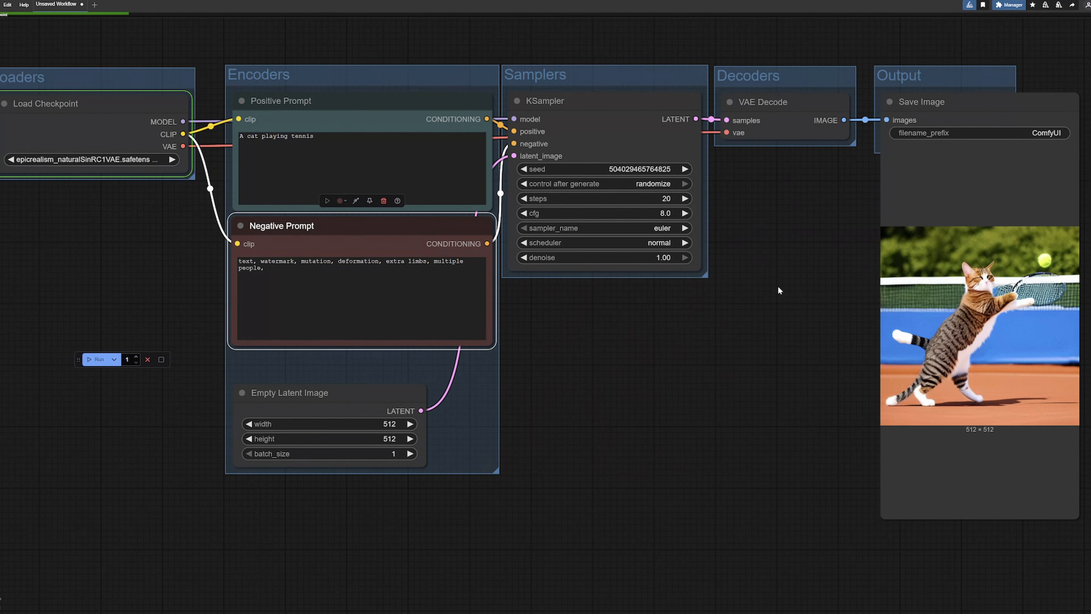
Set the KSampler's steps to 200
click(664, 198)
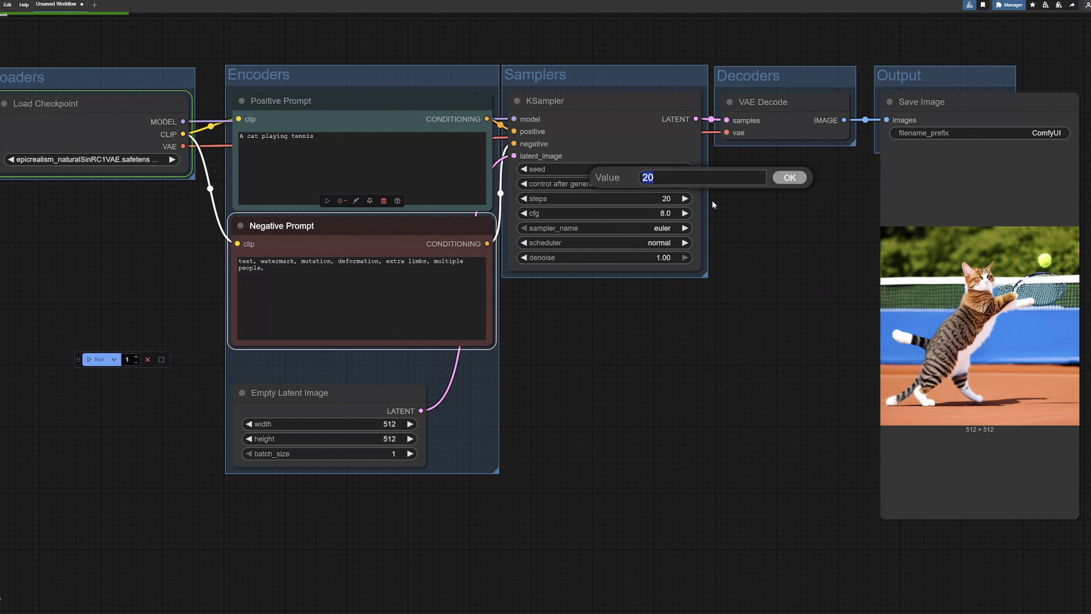
text(200)
click(783, 176)
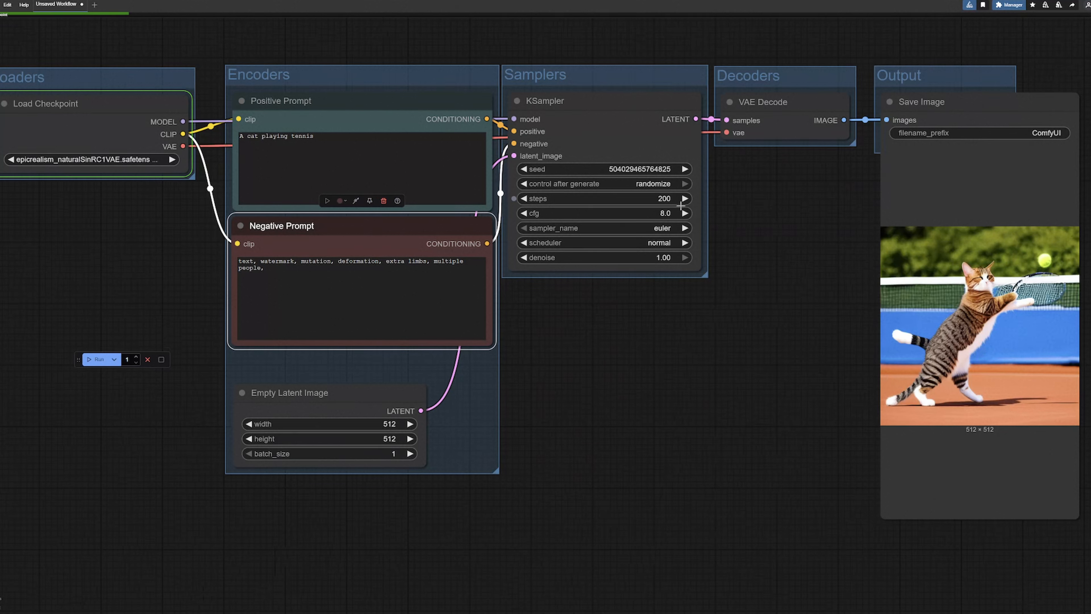
Set the KSampler's steps to 50
click(671, 199)
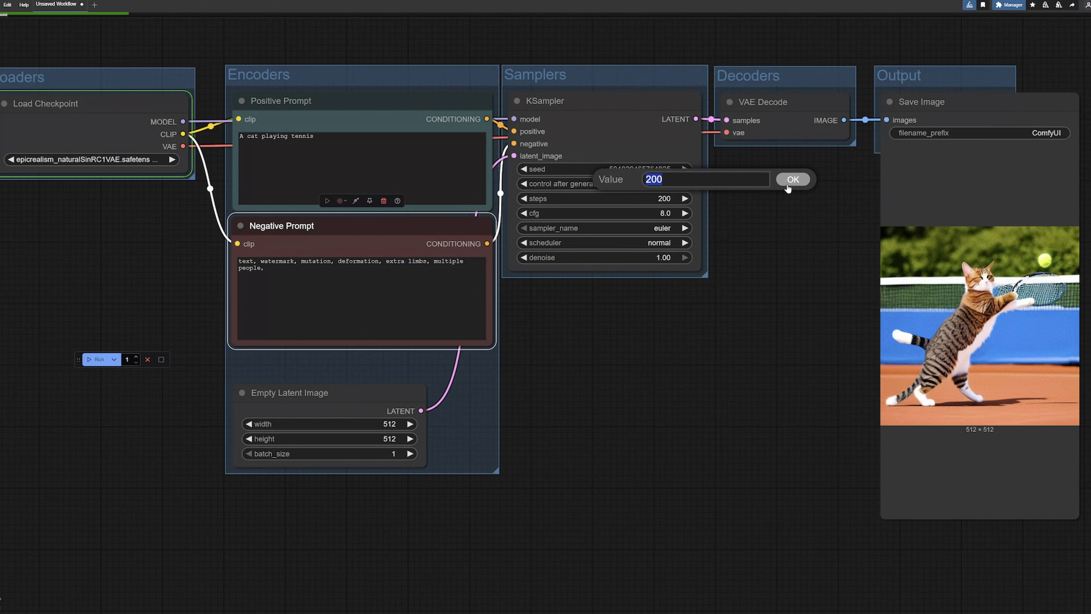
text(100)
text(0)
click(791, 181)
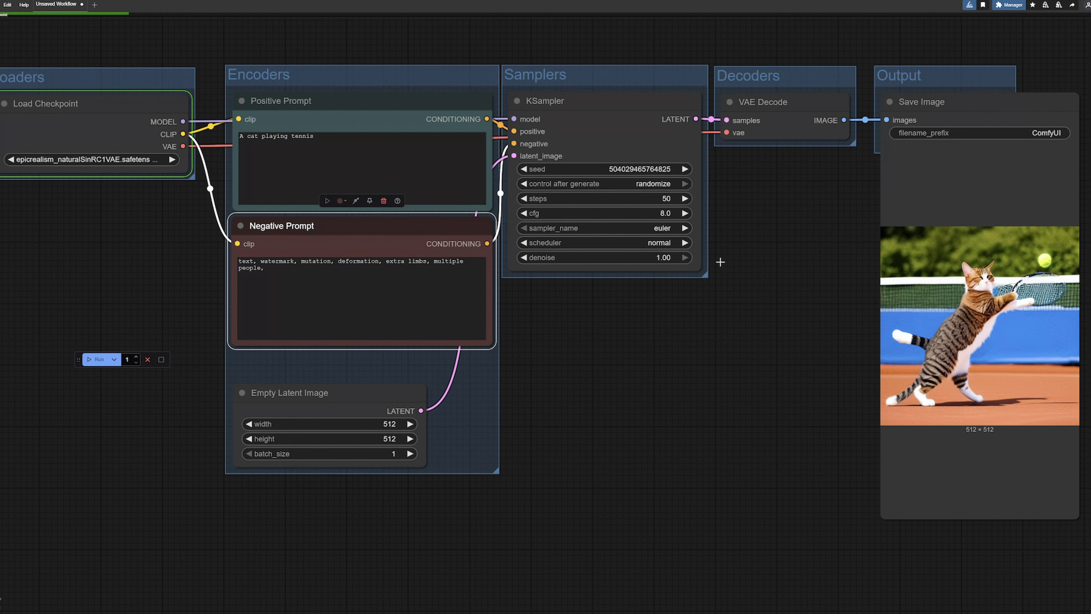
Enlarge the Output group to enclose the resized Save Image node and position it beside the Decoders group
click(1002, 78)
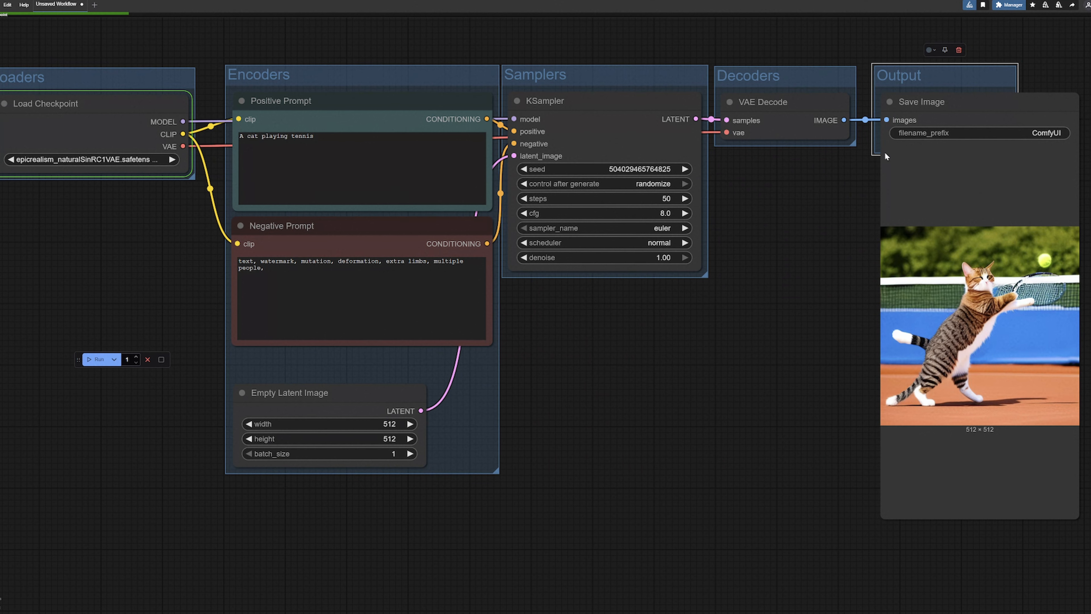
drag(965, 99, 809, 211)
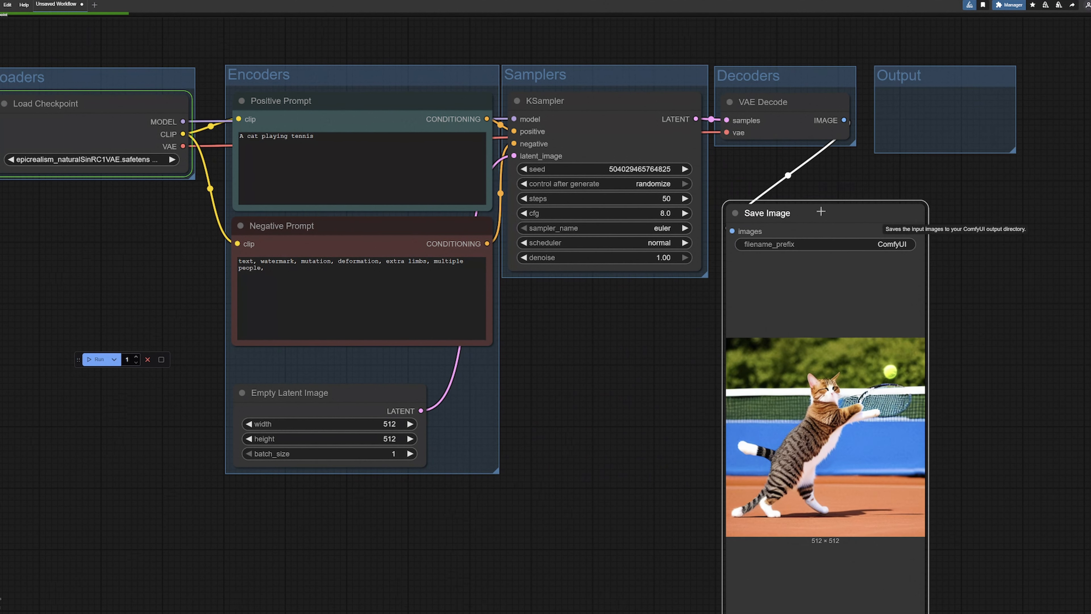
drag(1013, 151, 1089, 559)
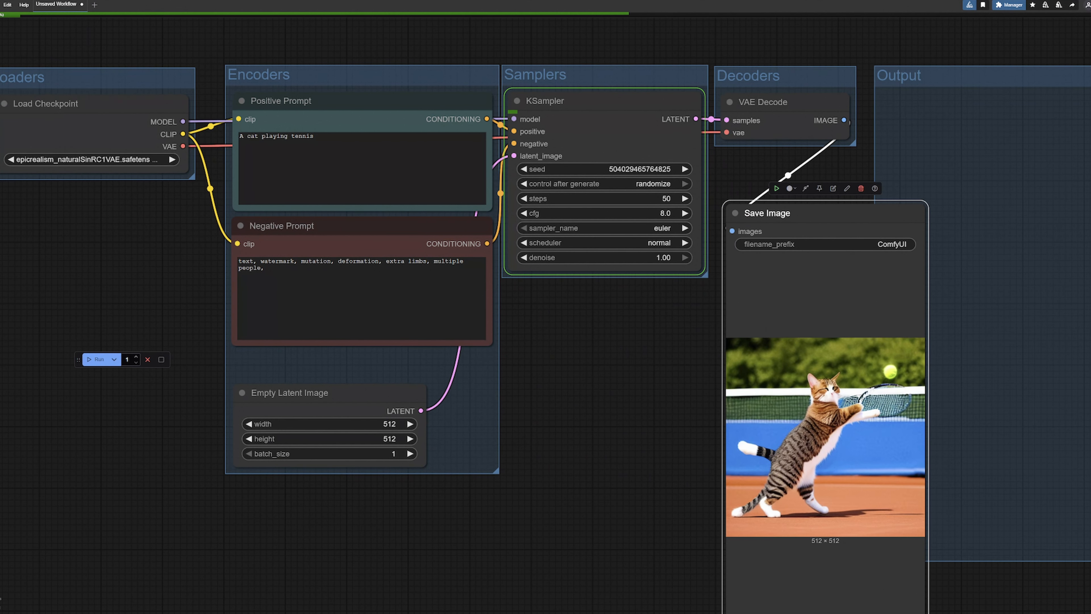
drag(816, 213, 978, 107)
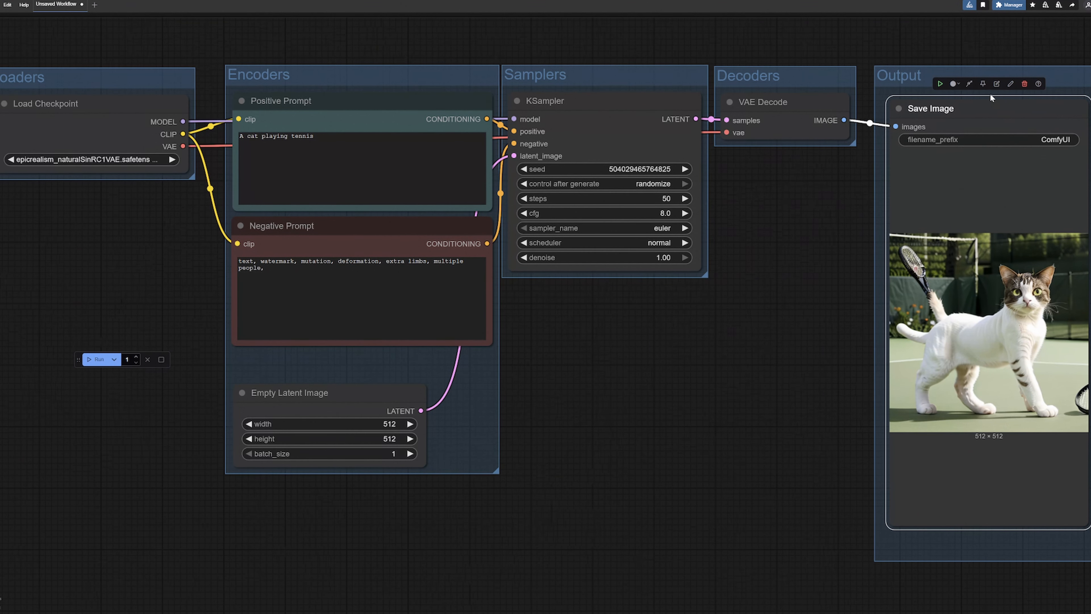
drag(1042, 72, 1030, 58)
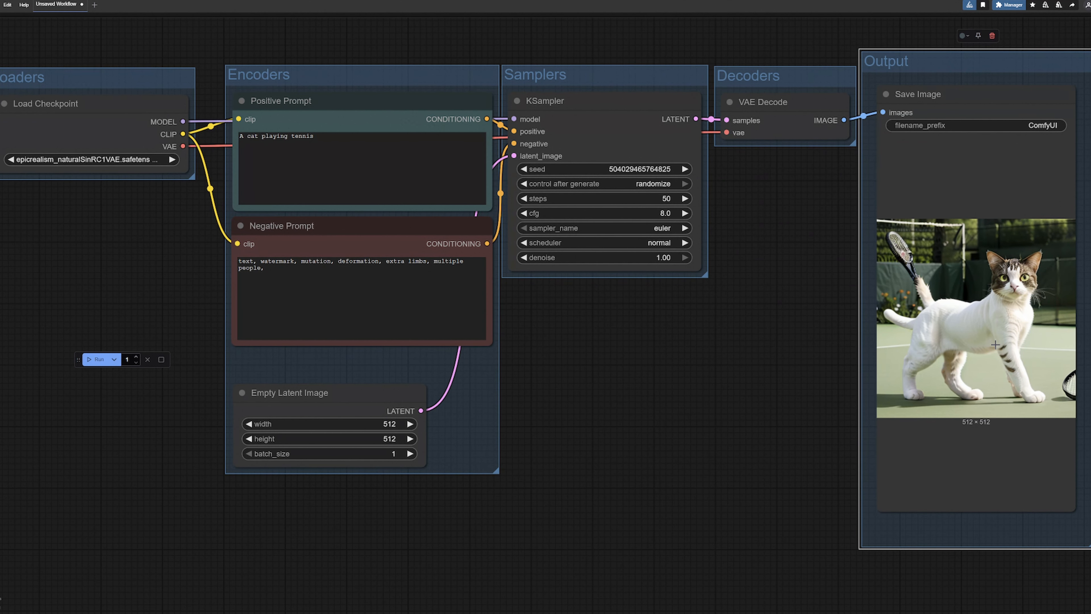
drag(934, 53, 939, 82)
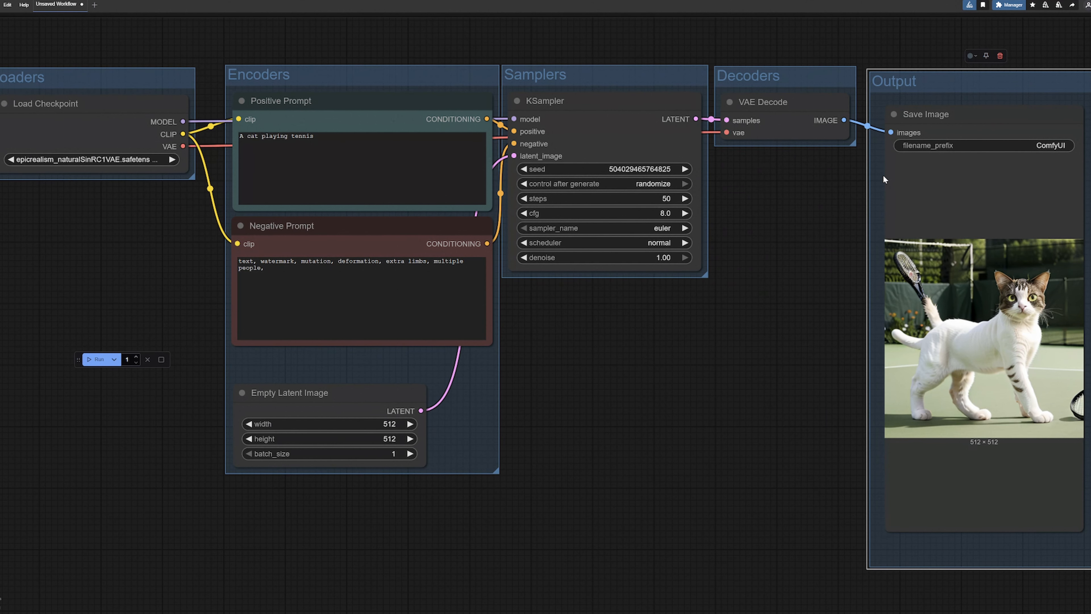
Generate another image with the 50-step setting and open the ComfyUI output folder in File Explorer
key(ctrl+Return)
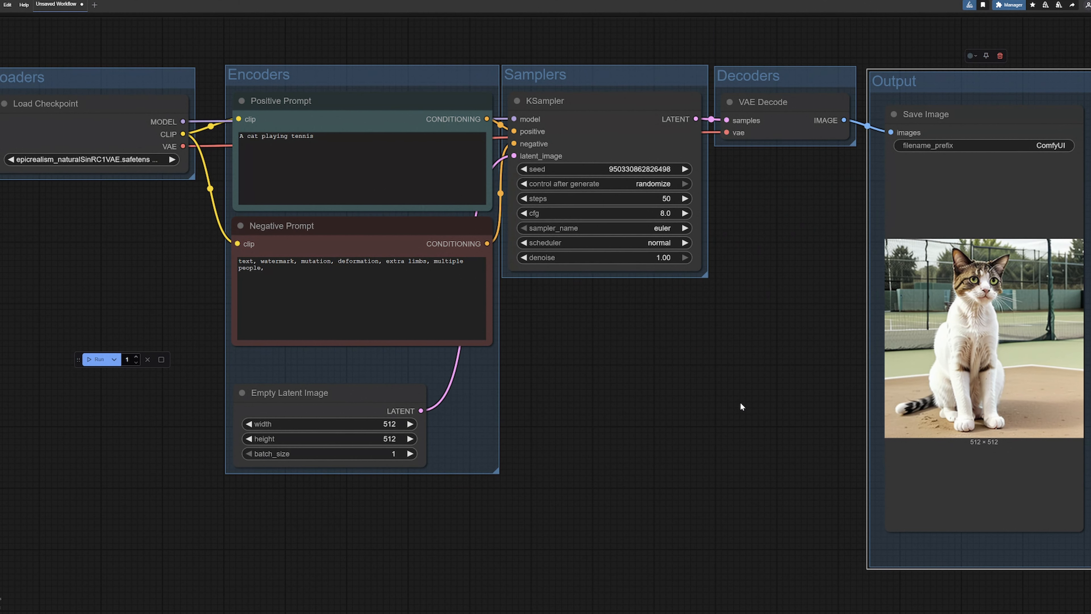
mouse_move(486, 613)
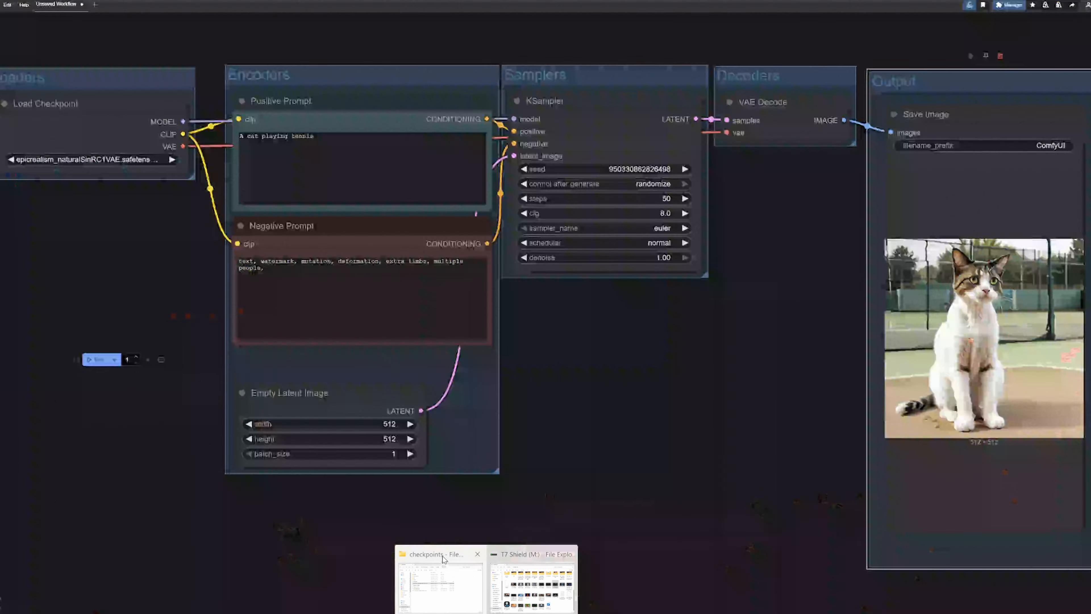
click(444, 558)
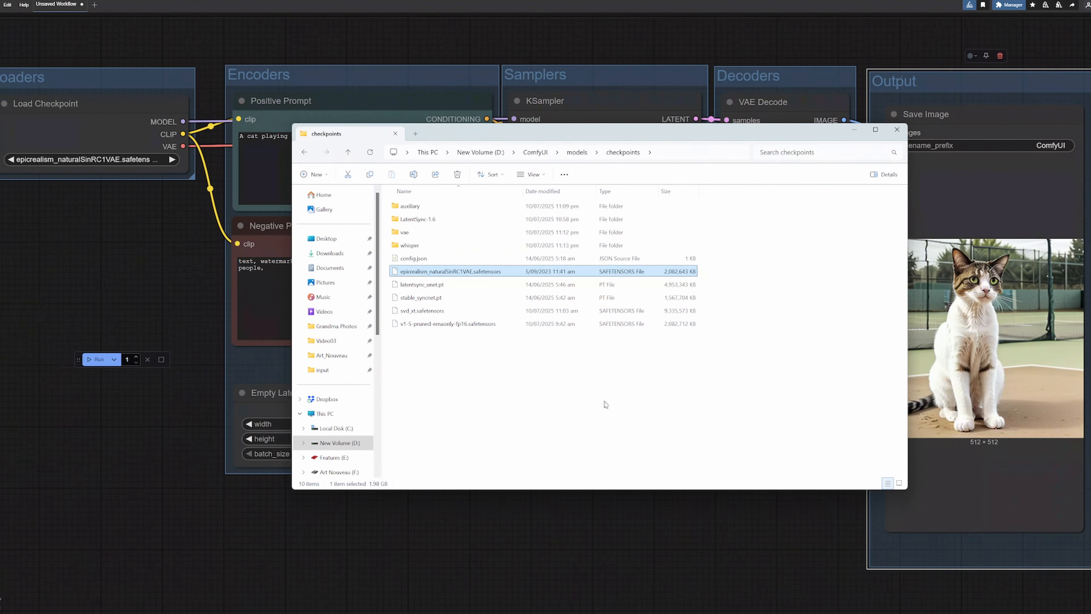
click(536, 152)
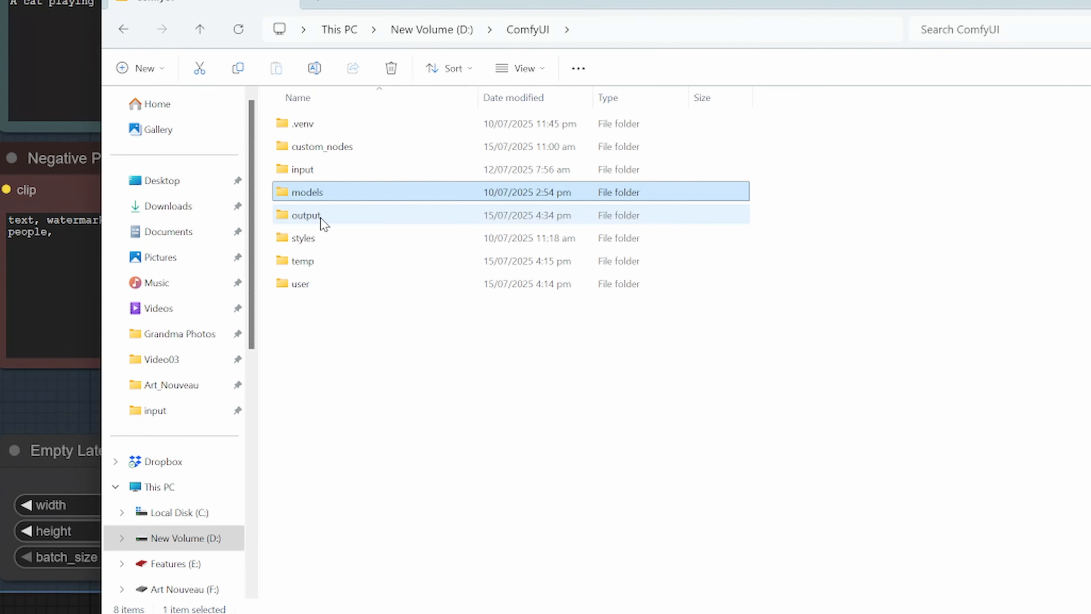
mouse_move(320, 220)
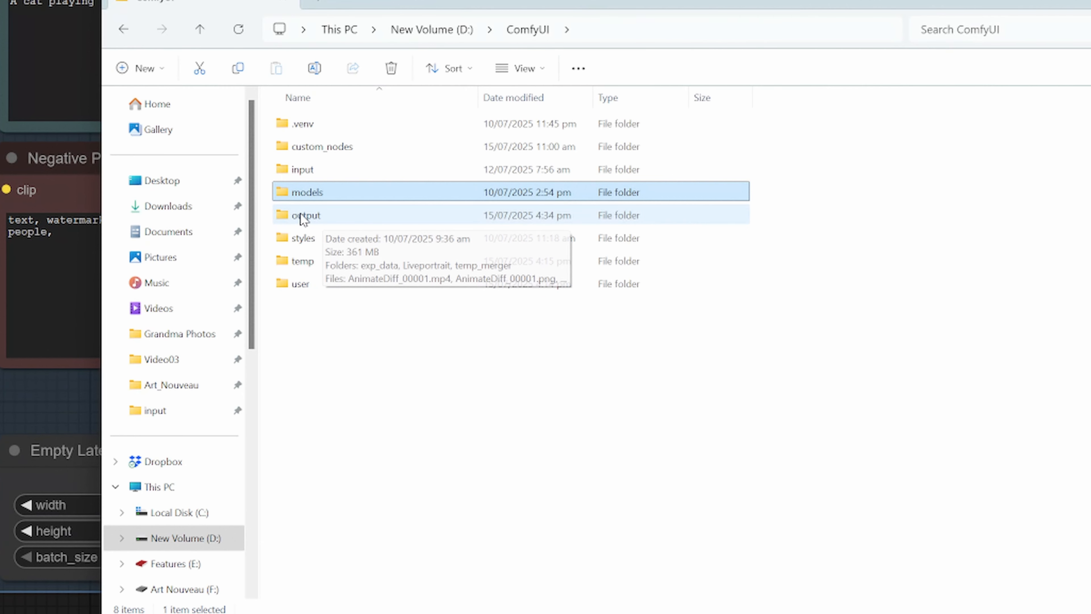
double_click(317, 217)
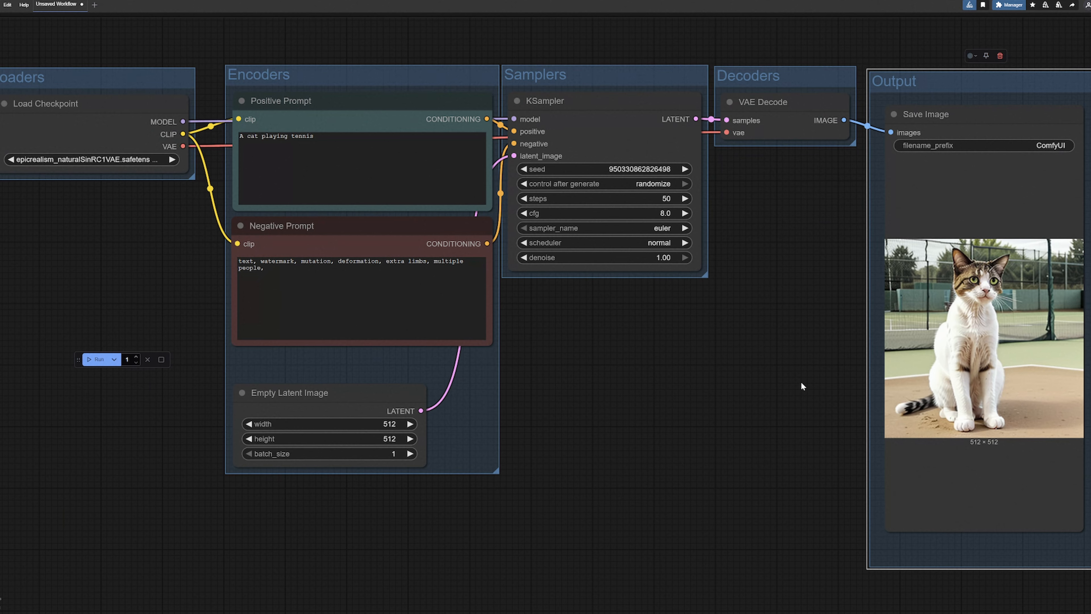
Save the workflow under the name "Text to Image"
key(ctrl+s)
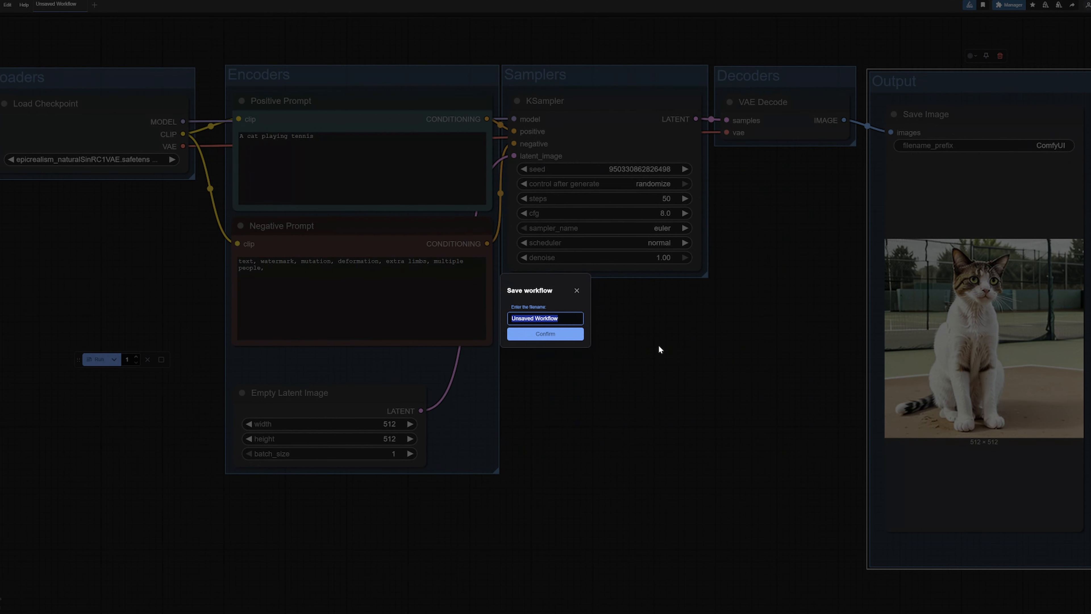
text(Text to Image)
click(542, 335)
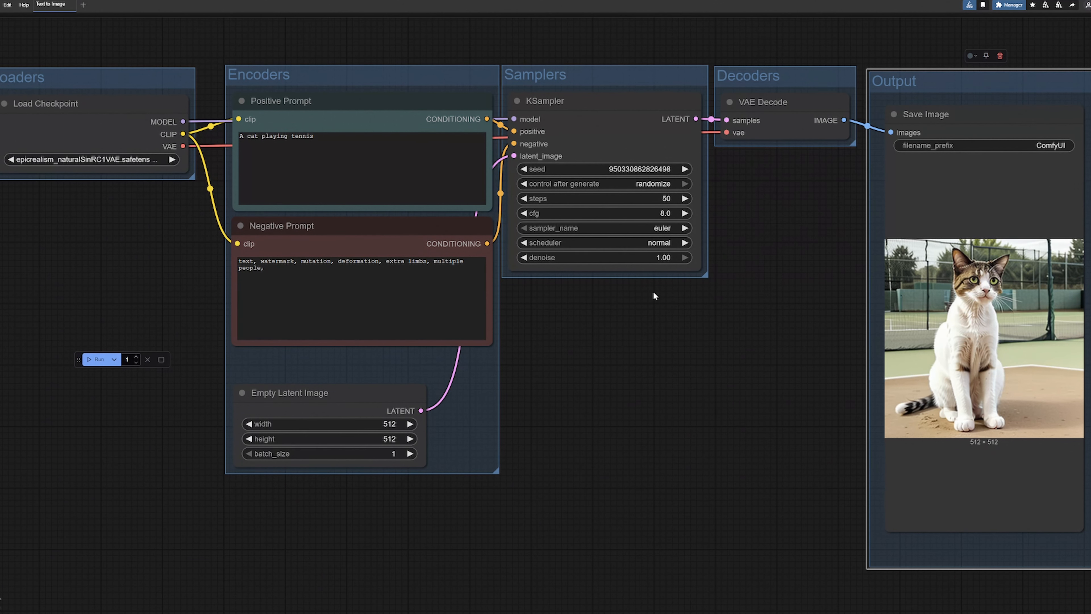
Show the list of saved workflows and move the run toolbar clear of it, below the Encoders group
click(5, 6)
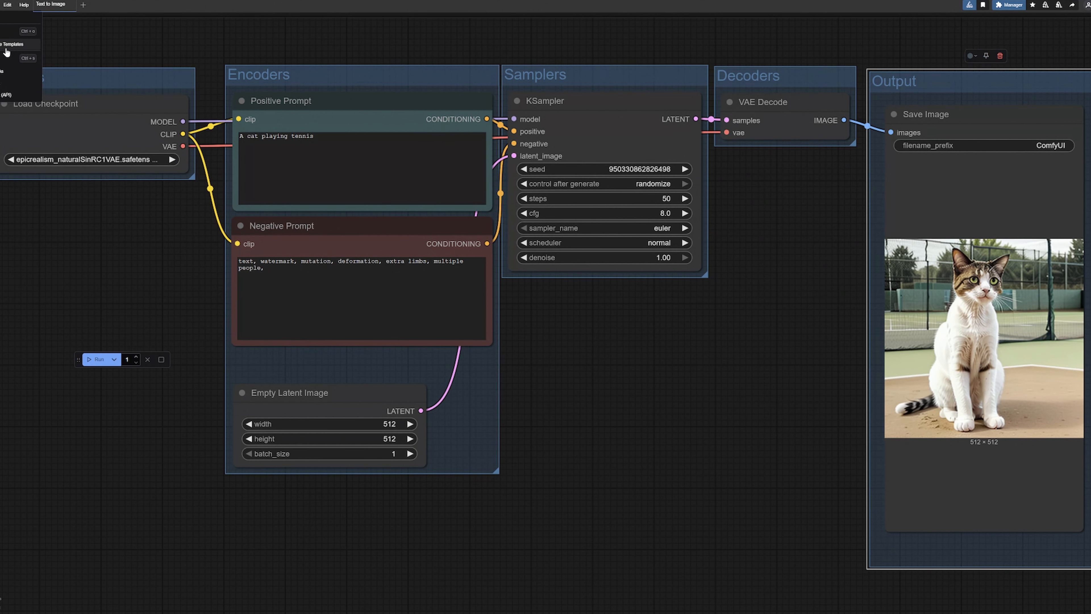
click(119, 34)
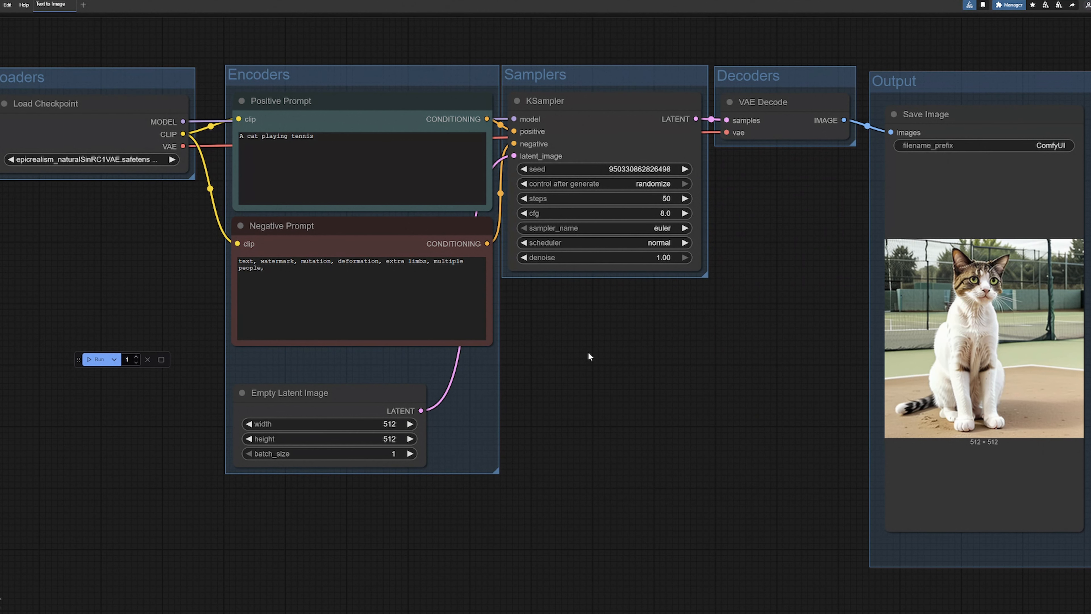
key(w)
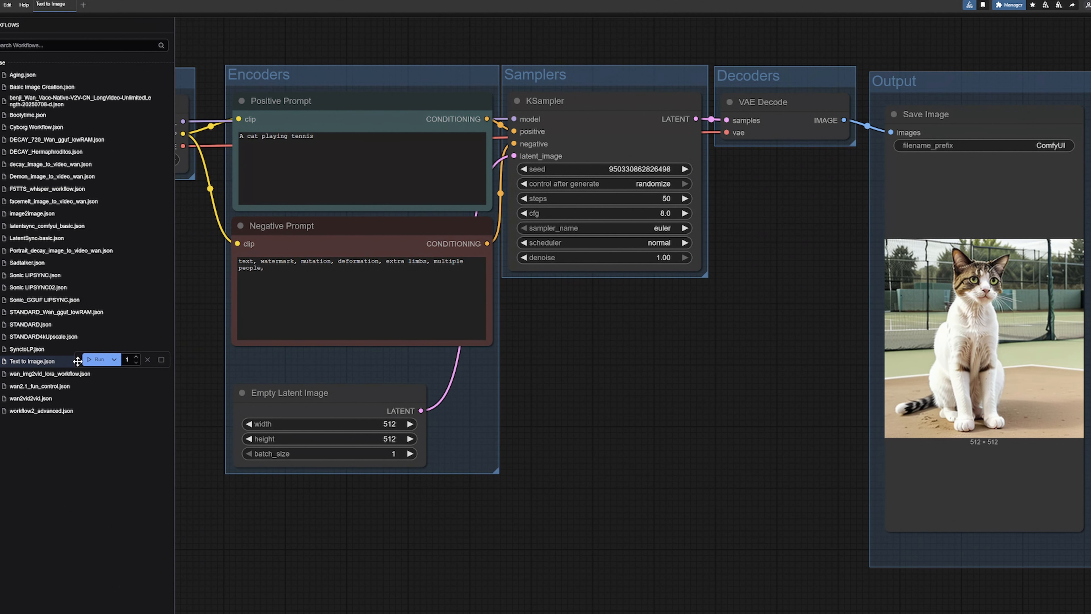
drag(78, 359, 241, 529)
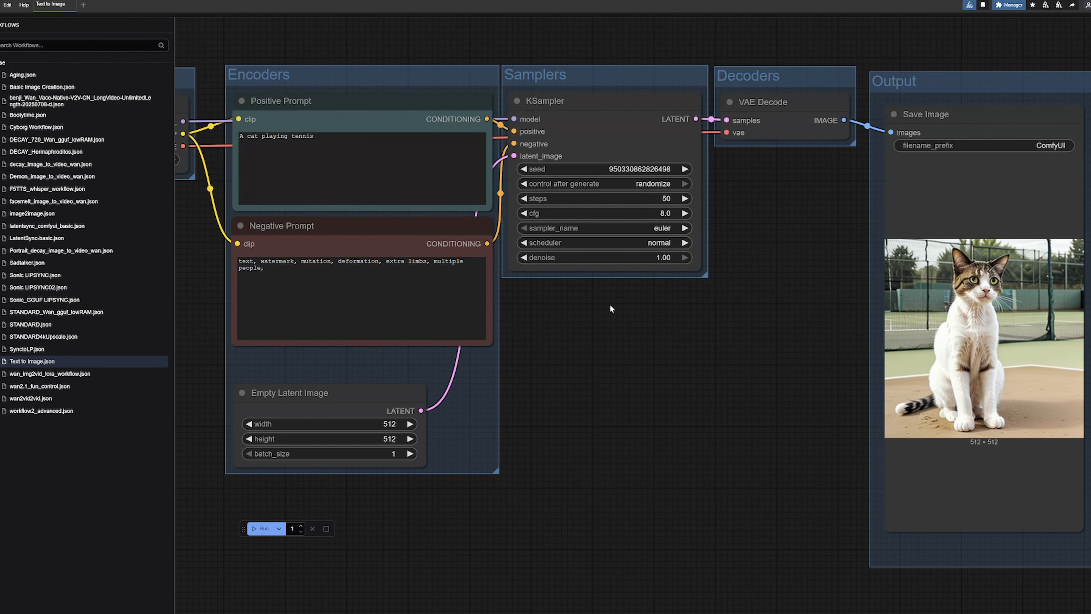